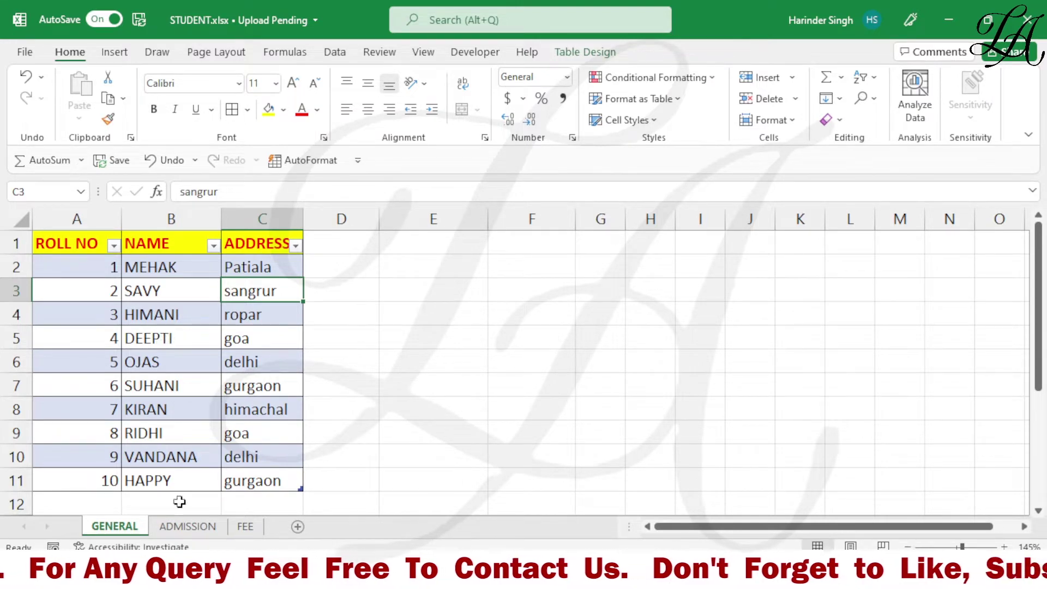
Step: Compare the data on the GENERAL, ADMISSION and FEE sheets
click(187, 526)
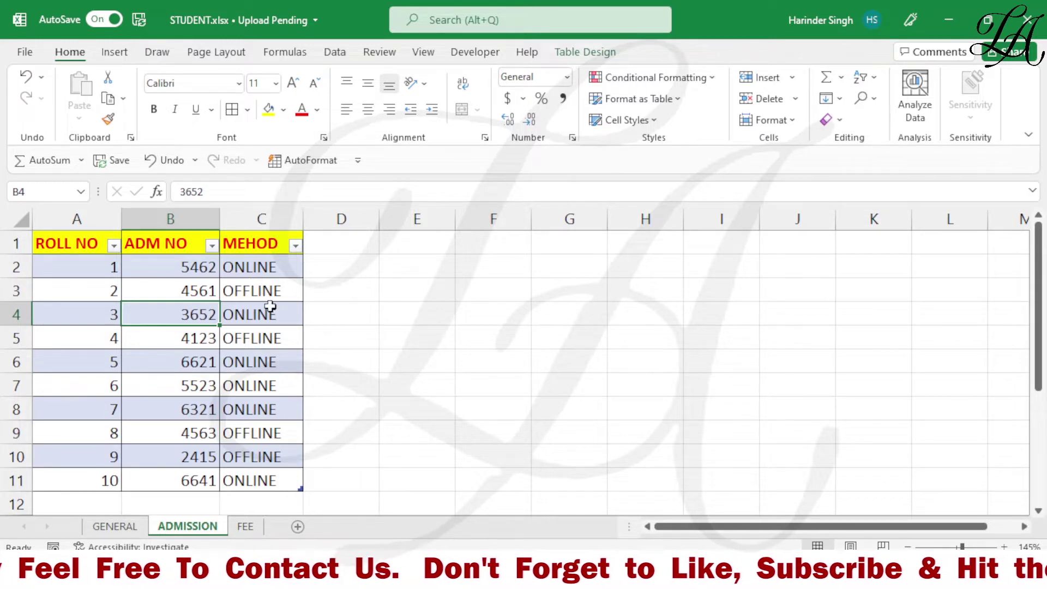
click(246, 526)
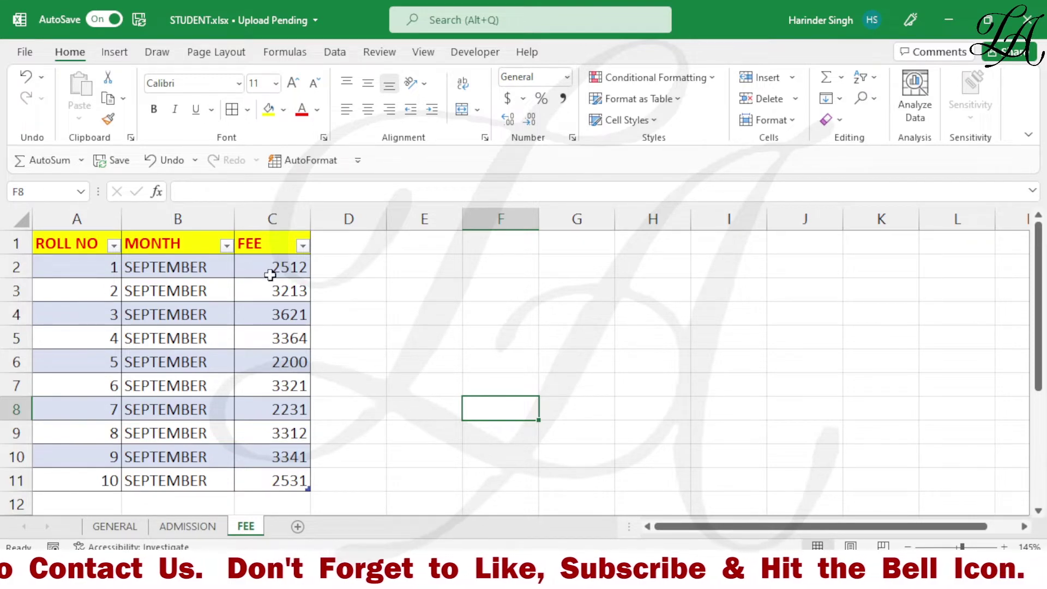
click(114, 525)
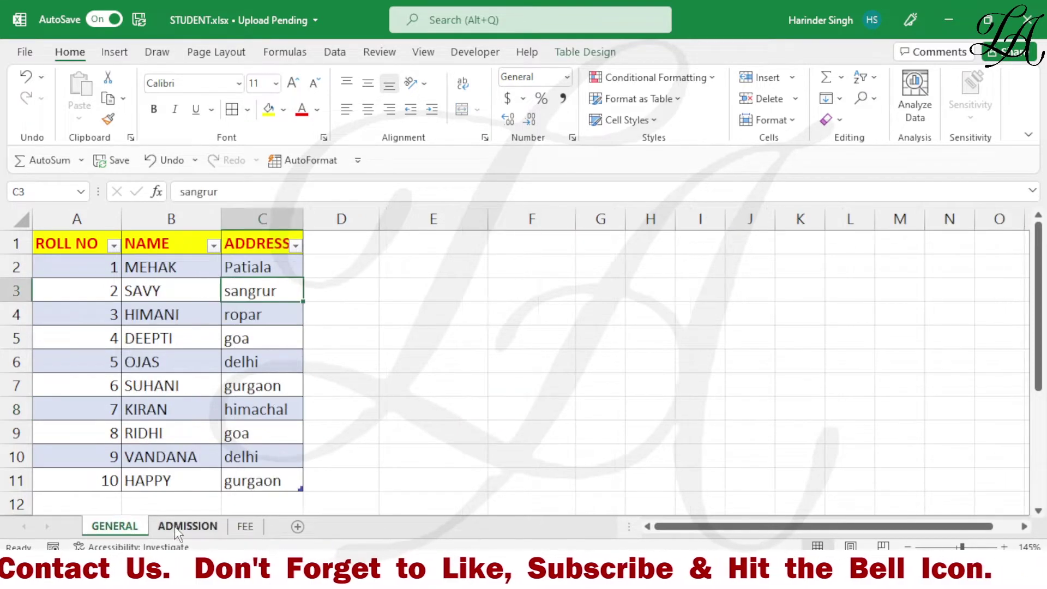
click(188, 526)
click(245, 526)
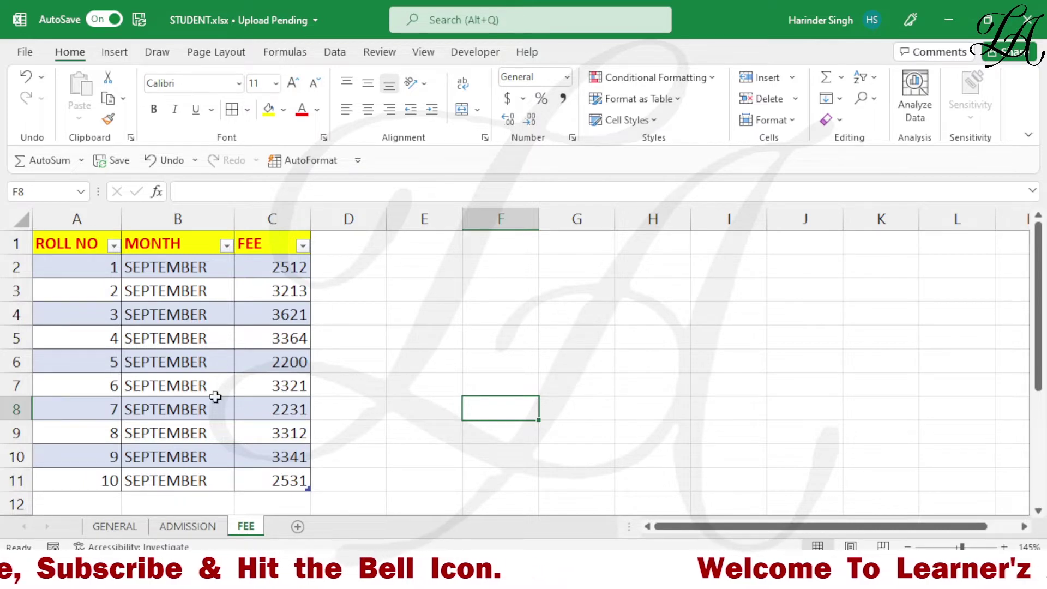
click(124, 528)
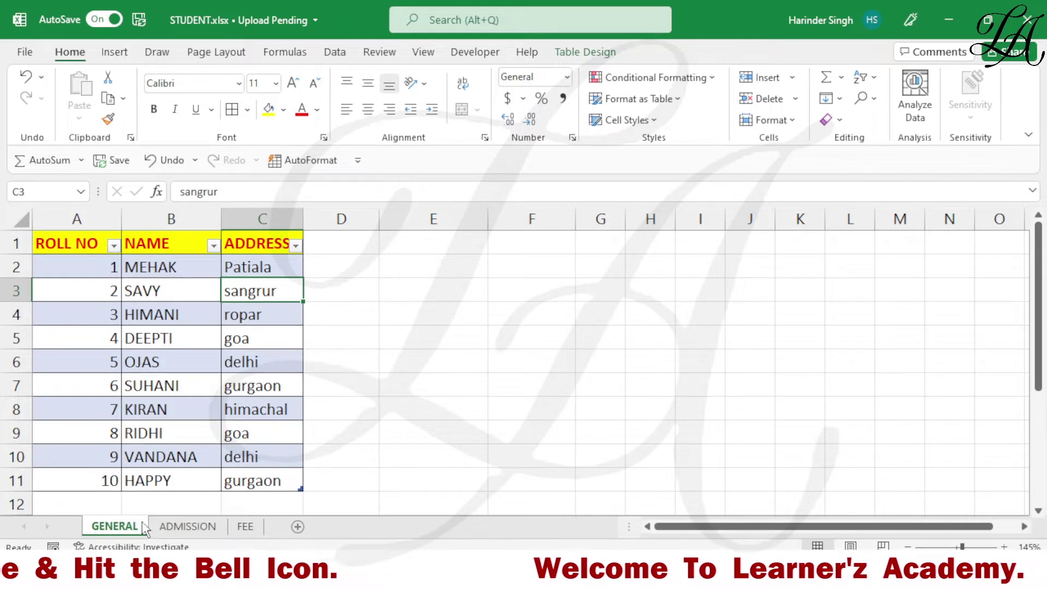
click(188, 527)
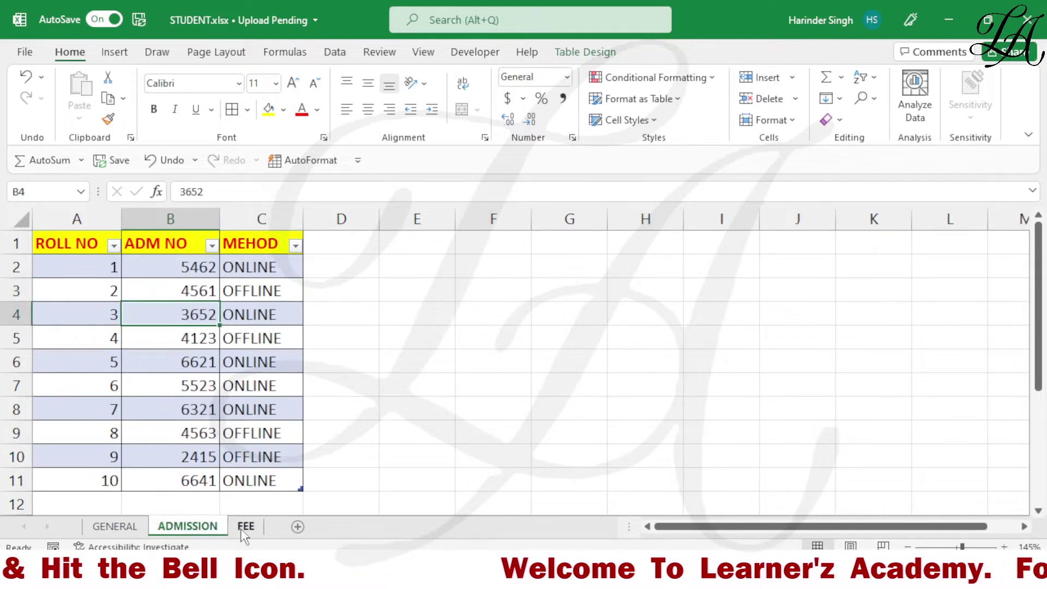
click(246, 526)
click(114, 526)
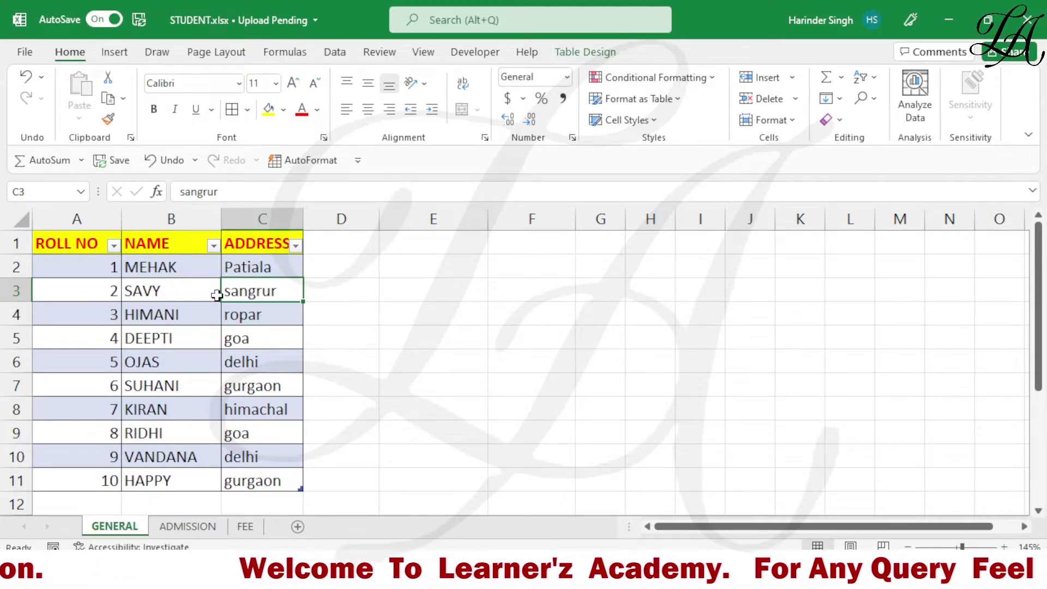
Step: Check ADMISSION's B3 admission number and OFFLINE method, and GENERAL's name MEHAK in B2
click(188, 526)
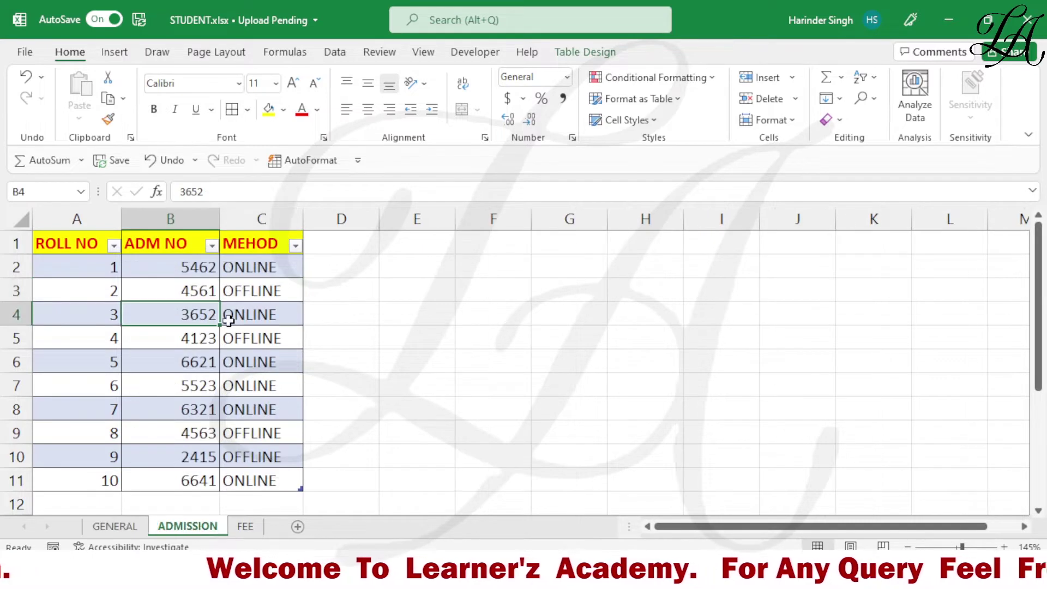
click(181, 295)
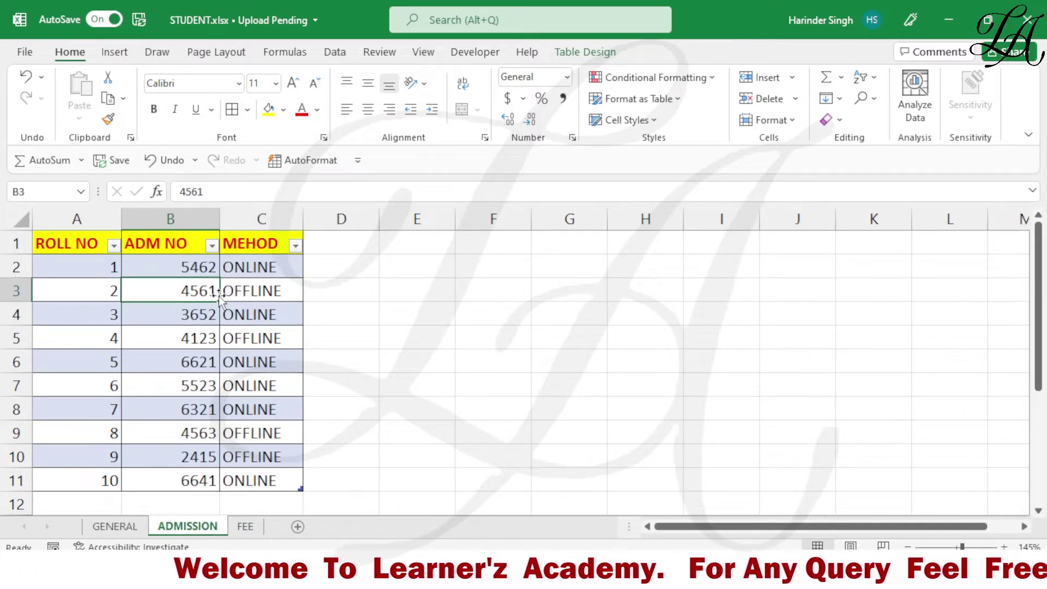
click(242, 290)
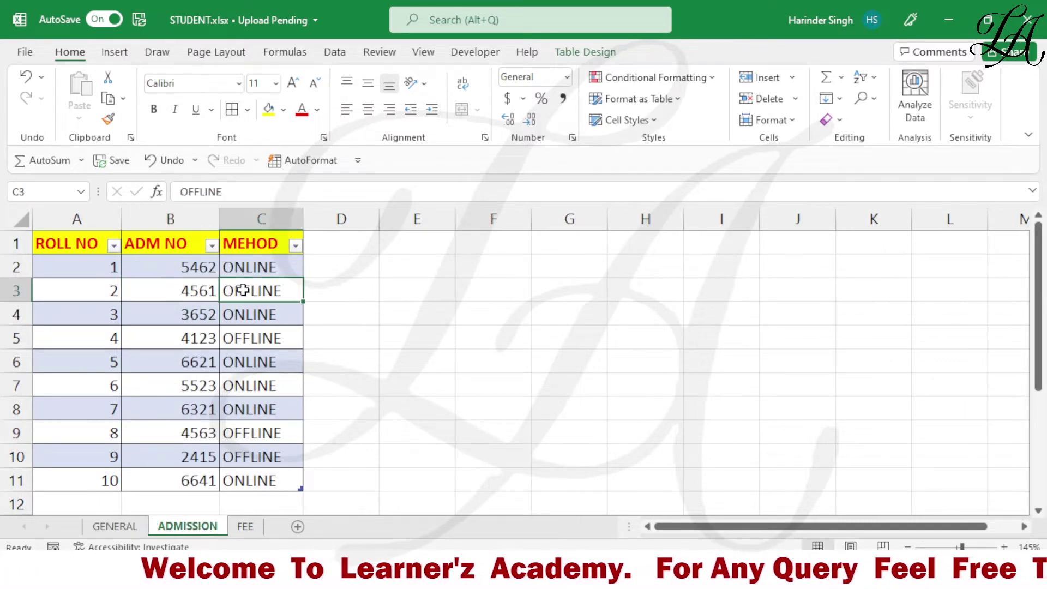
click(245, 526)
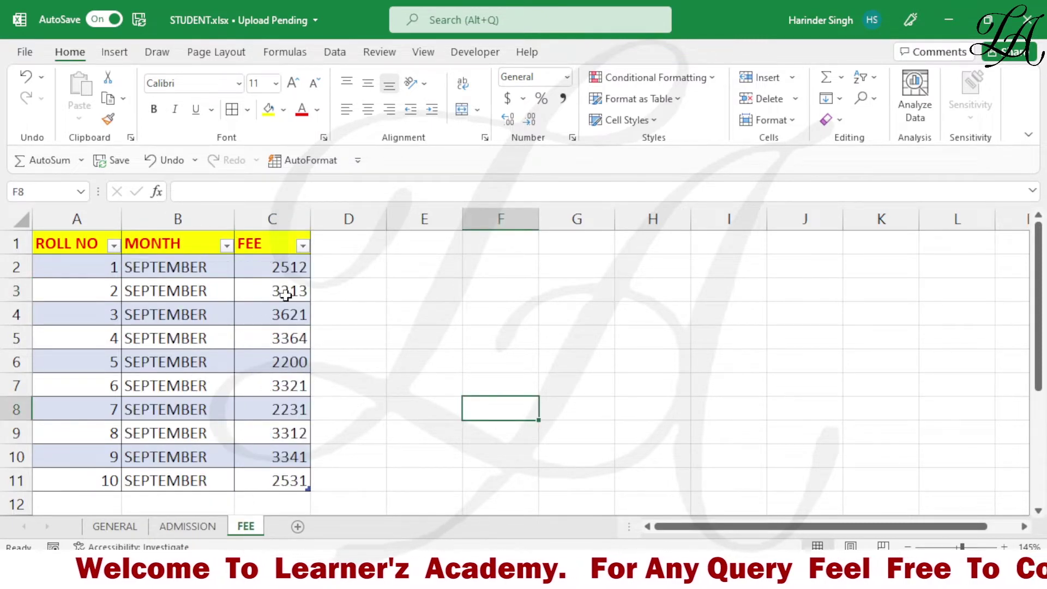
click(112, 526)
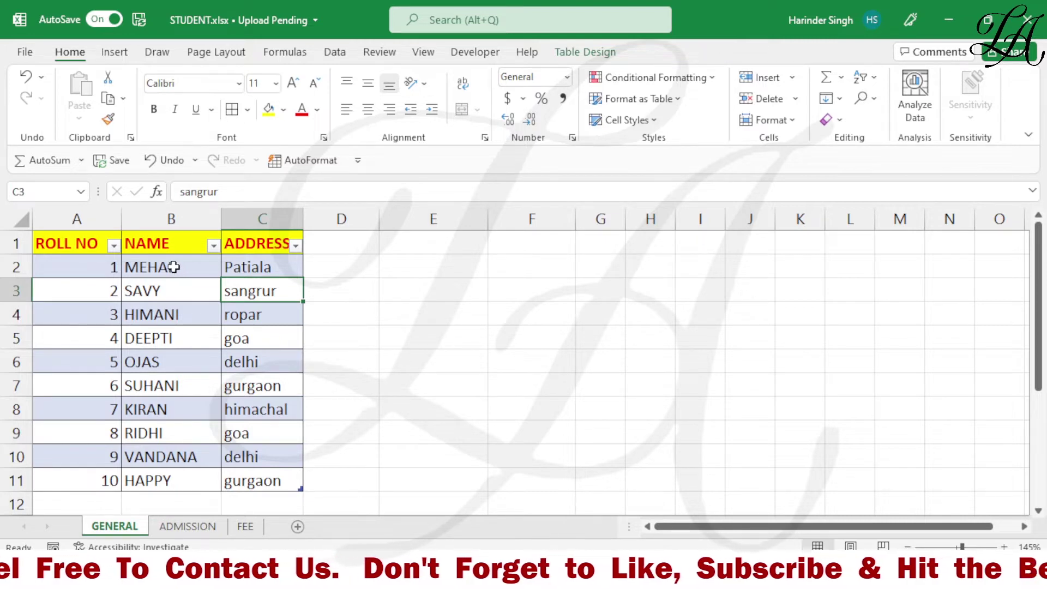
click(173, 267)
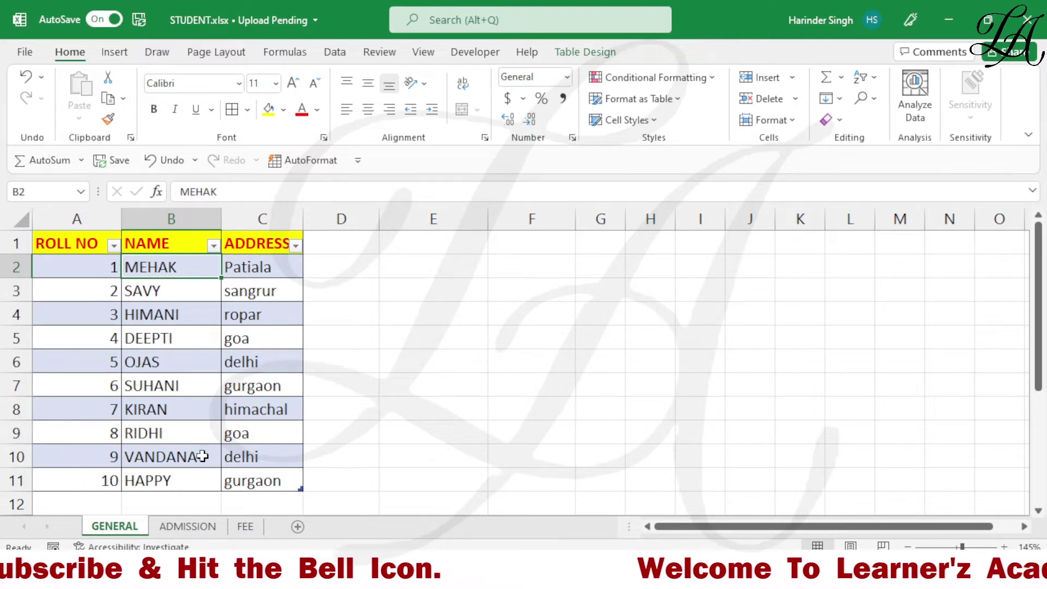
click(204, 526)
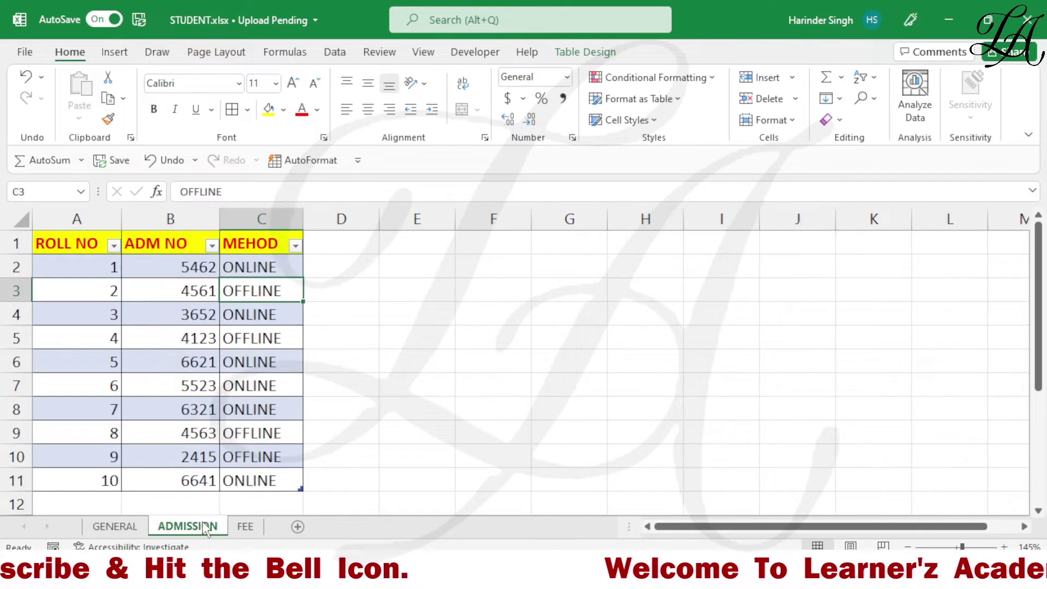
click(248, 524)
click(132, 526)
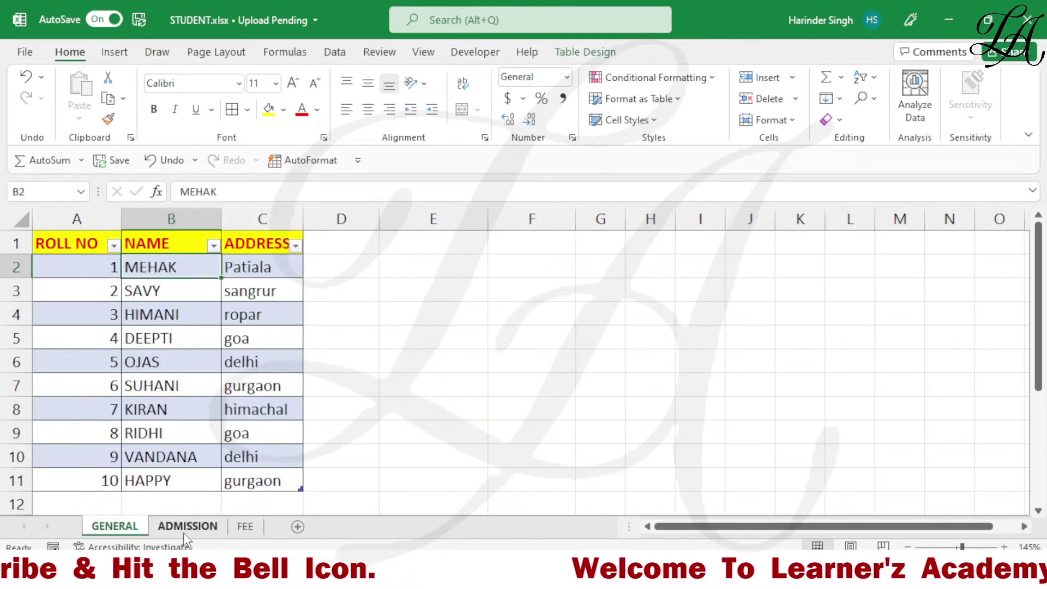
click(205, 526)
click(245, 526)
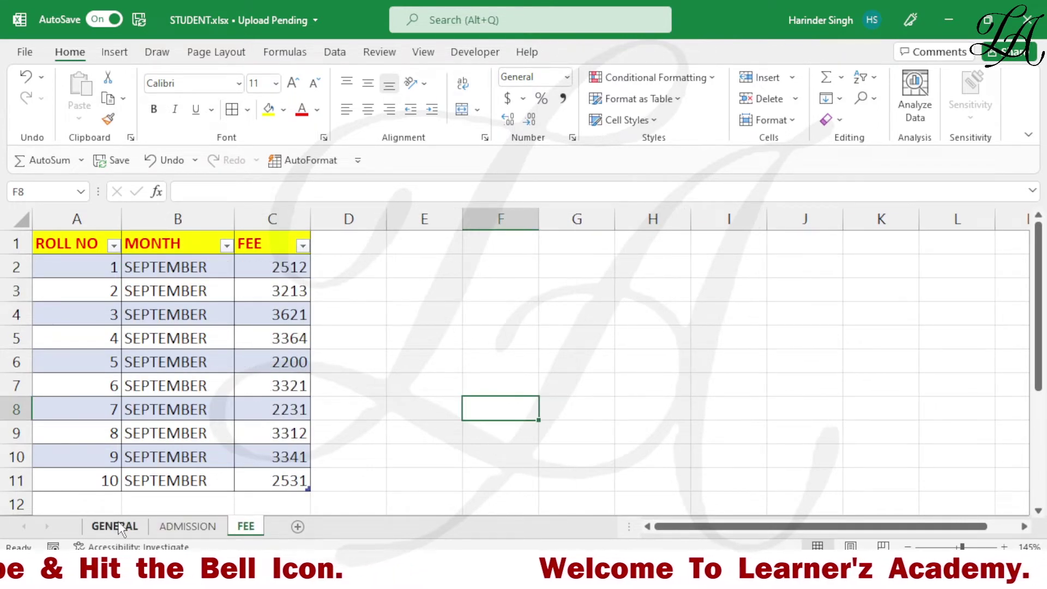
click(118, 524)
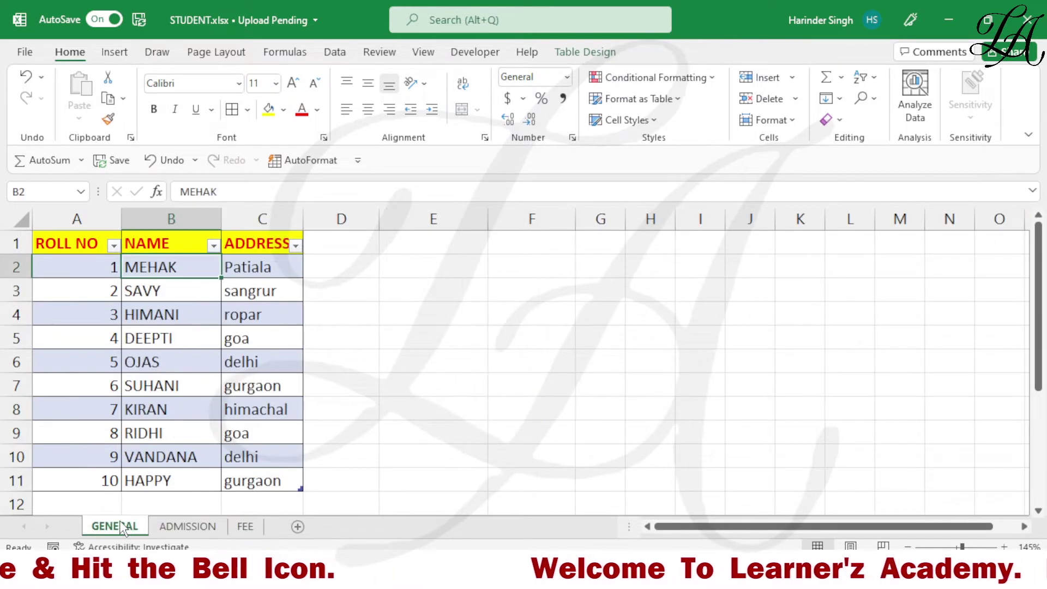
Step: Start a PivotTable from the GENERAL table at GENERAL!$D$3, added to the Data Model
click(98, 339)
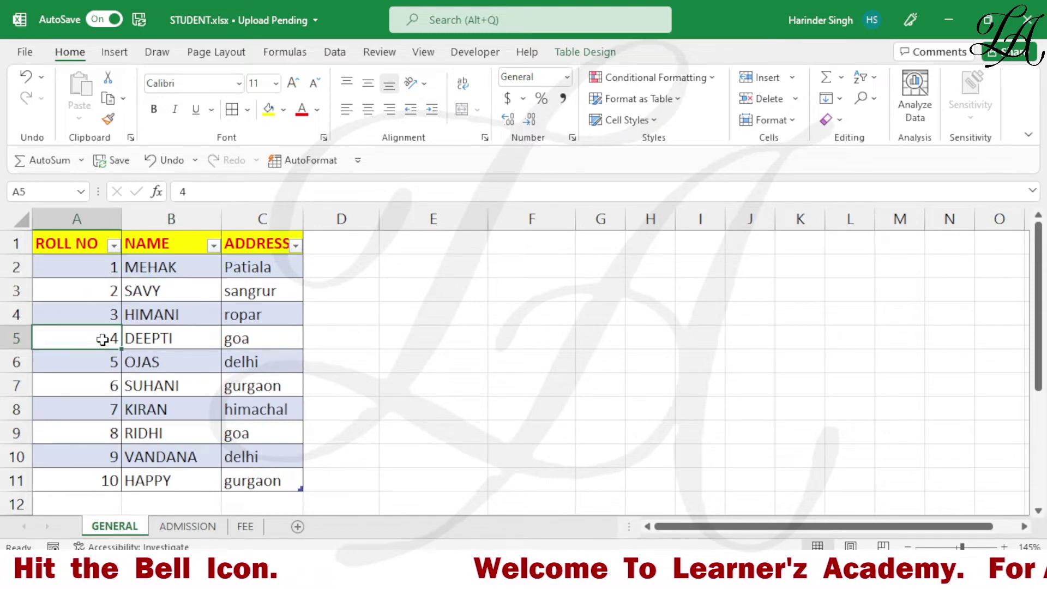
click(114, 52)
click(28, 81)
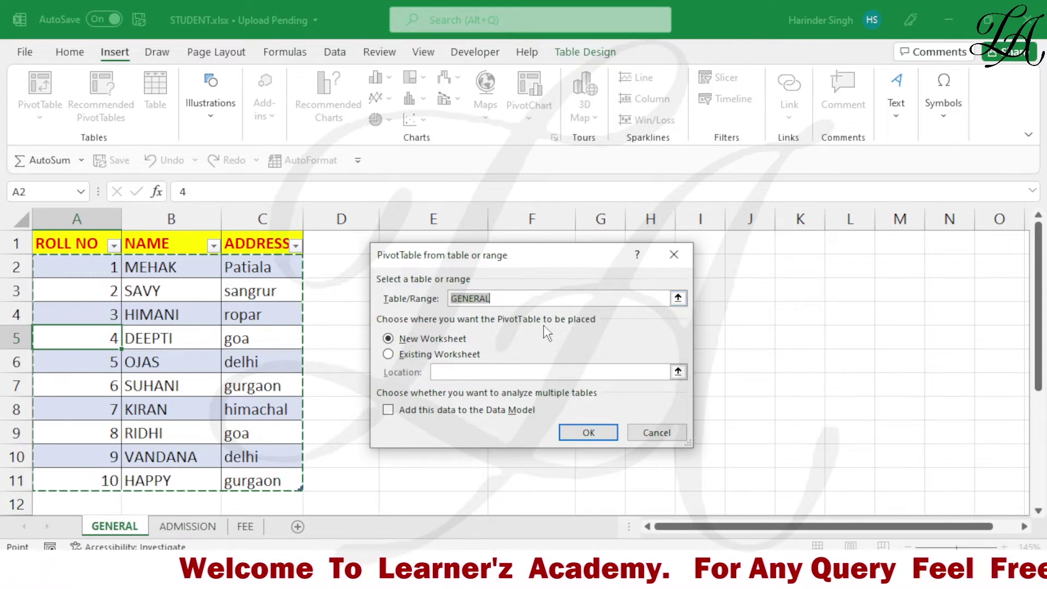
click(388, 354)
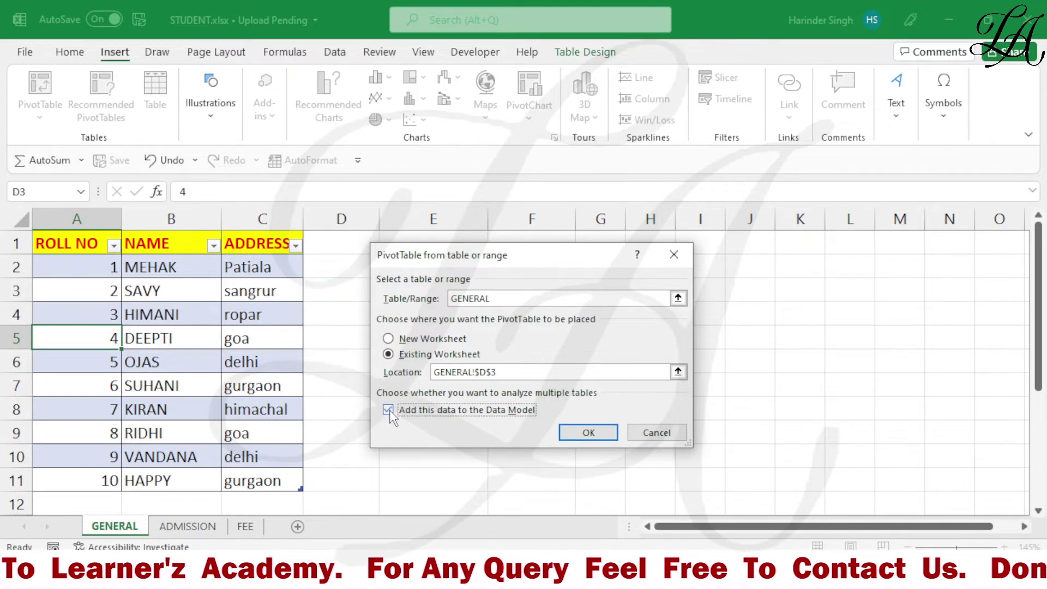
Step: Create the empty PivotTable6 at D3 and list fields from all tables, including Table1, Table2 and Table3
click(574, 437)
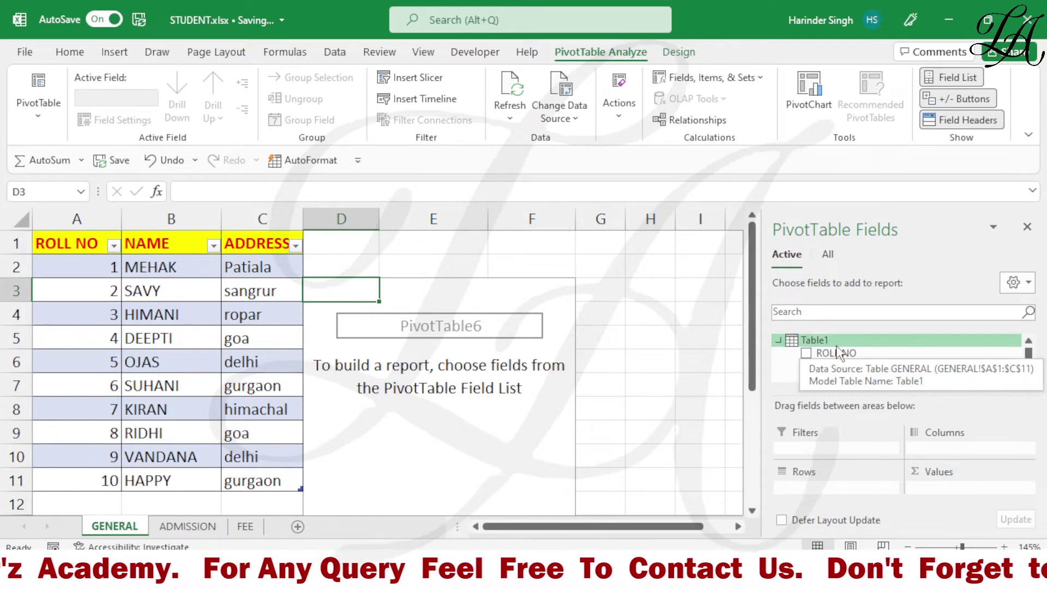
scroll(836, 349, down, 1)
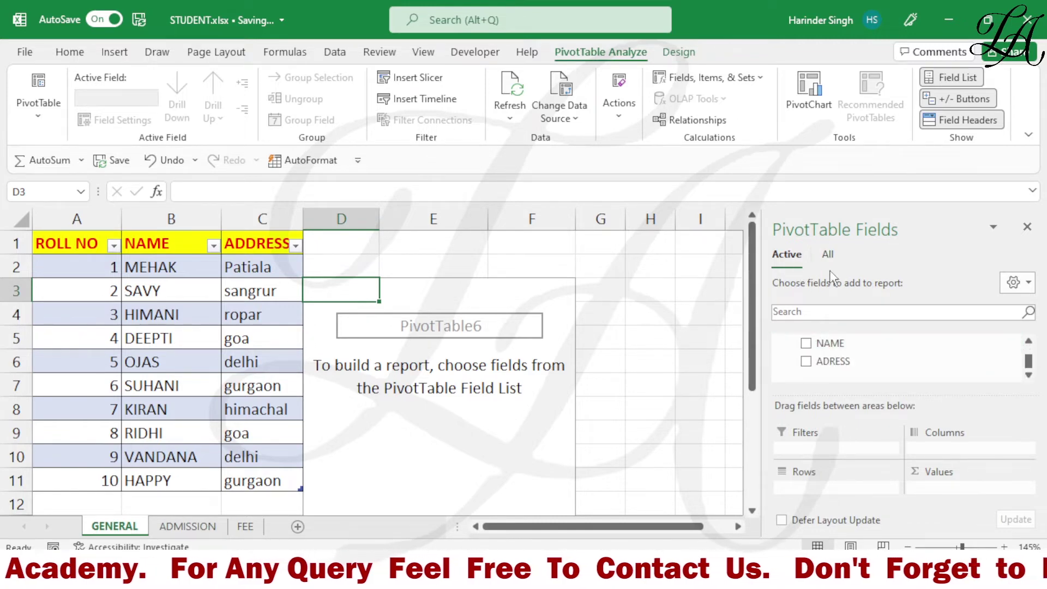
click(828, 256)
scroll(807, 343, up, 1)
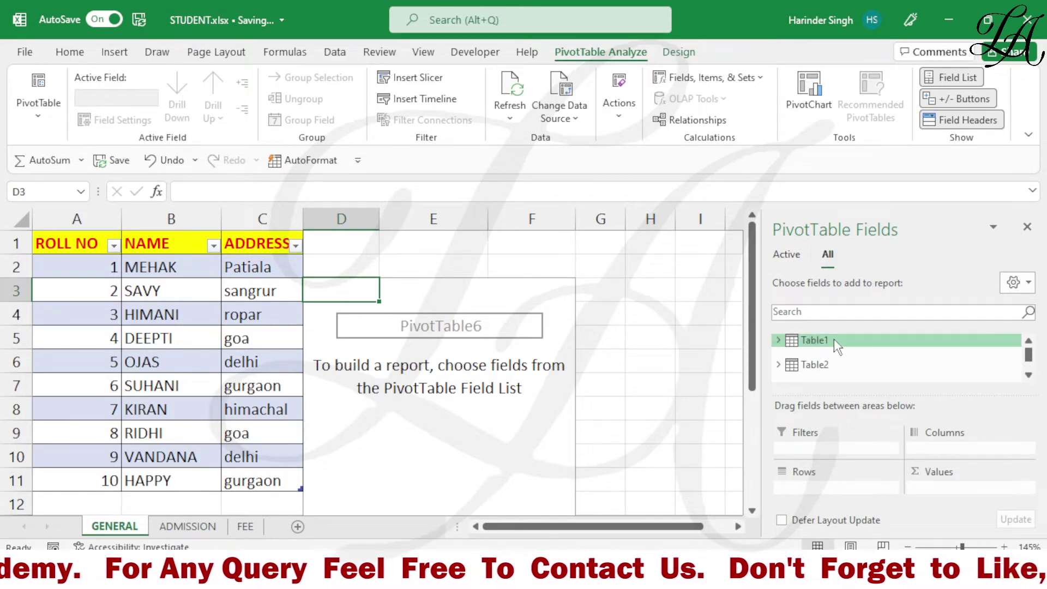
scroll(832, 362, down, 1)
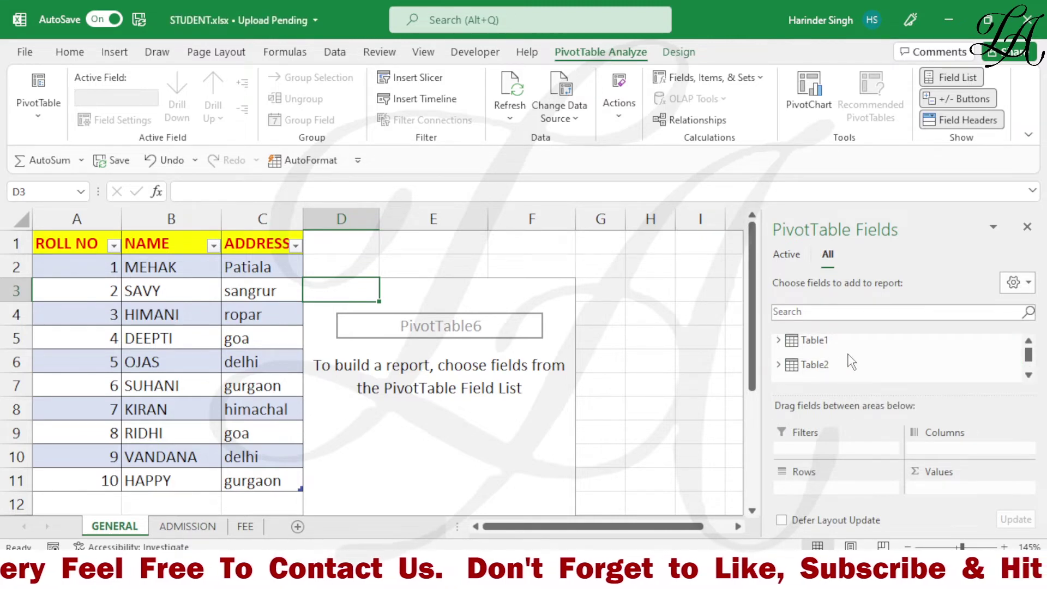
scroll(840, 353, up, 1)
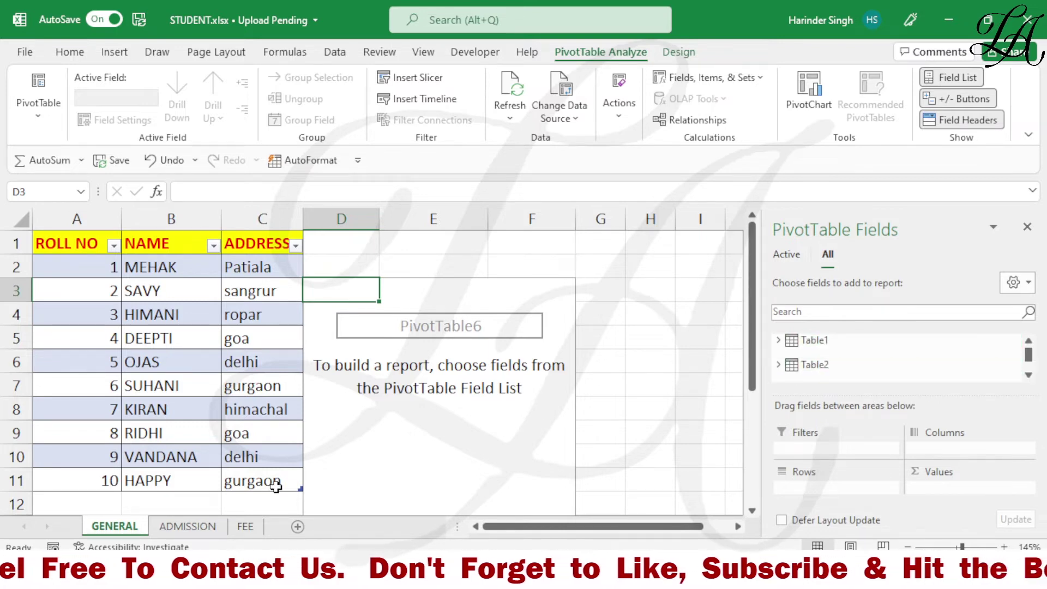
Step: Review the FEE and ADMISSION data, then bring up PivotTable Analyze on GENERAL's PivotTable
click(246, 526)
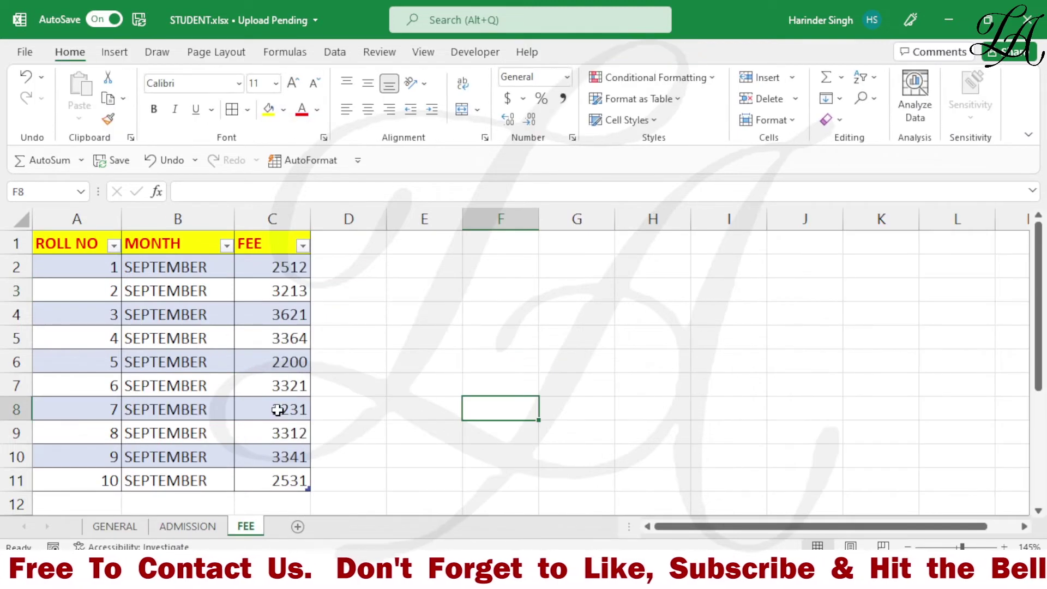
click(191, 526)
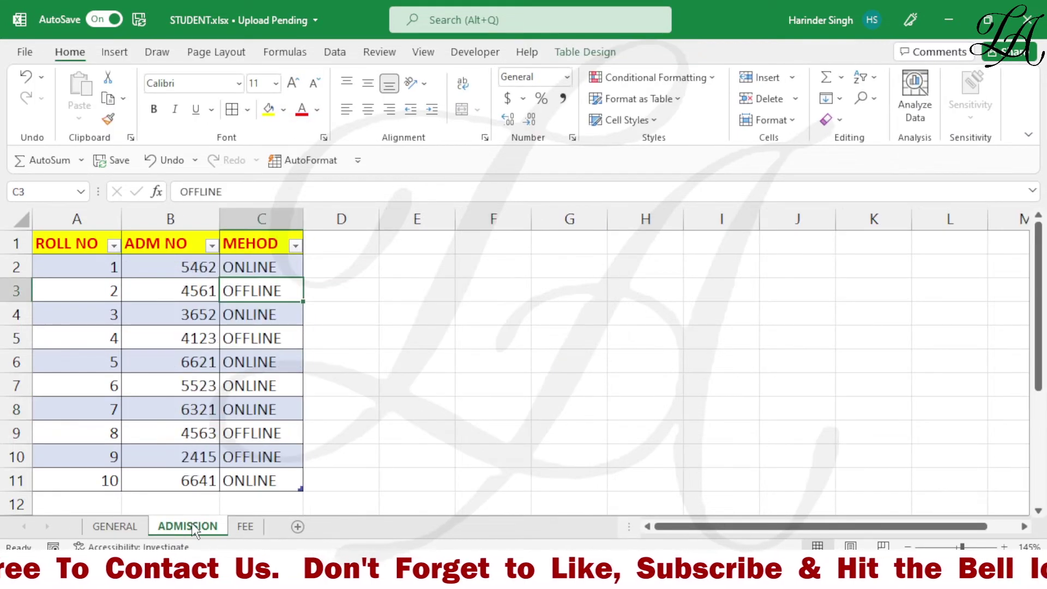
click(140, 526)
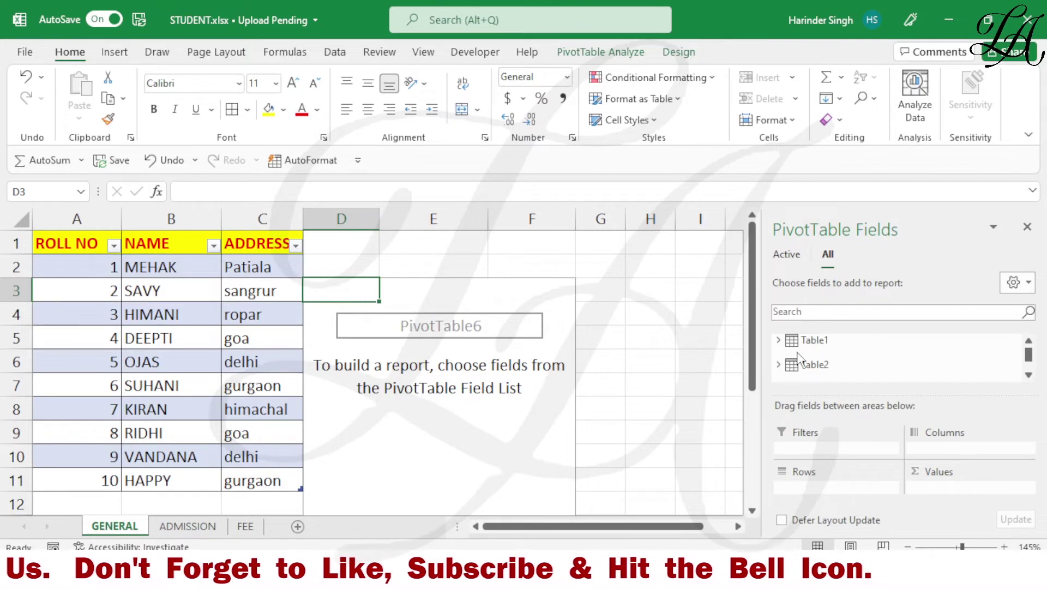
click(603, 53)
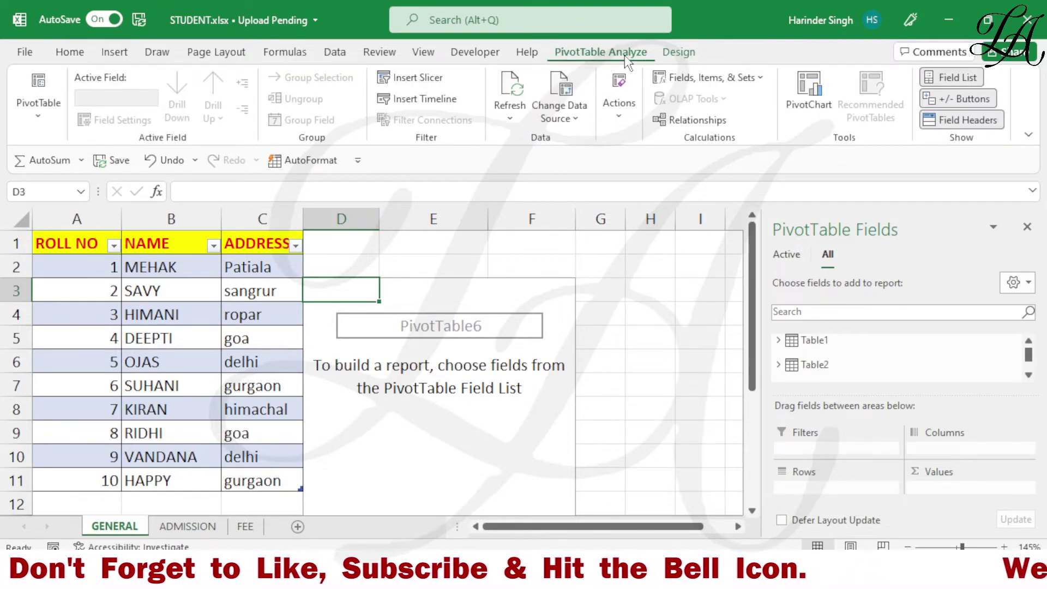
Step: Delete the Table3–Table1 and Table3–Table2 ROLL NO relationships from Manage Relationships
click(703, 129)
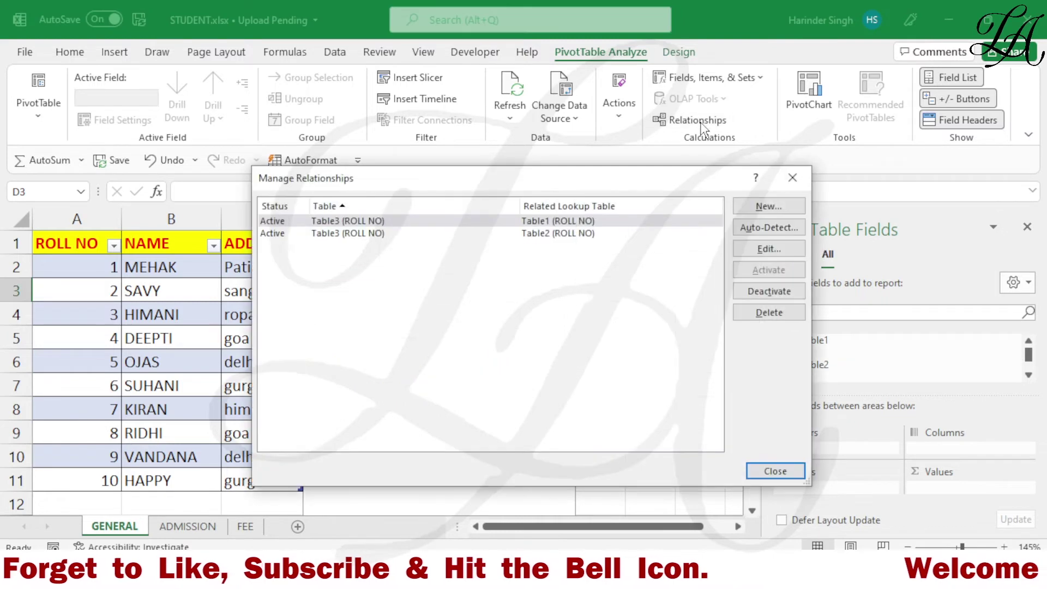
click(653, 222)
click(779, 313)
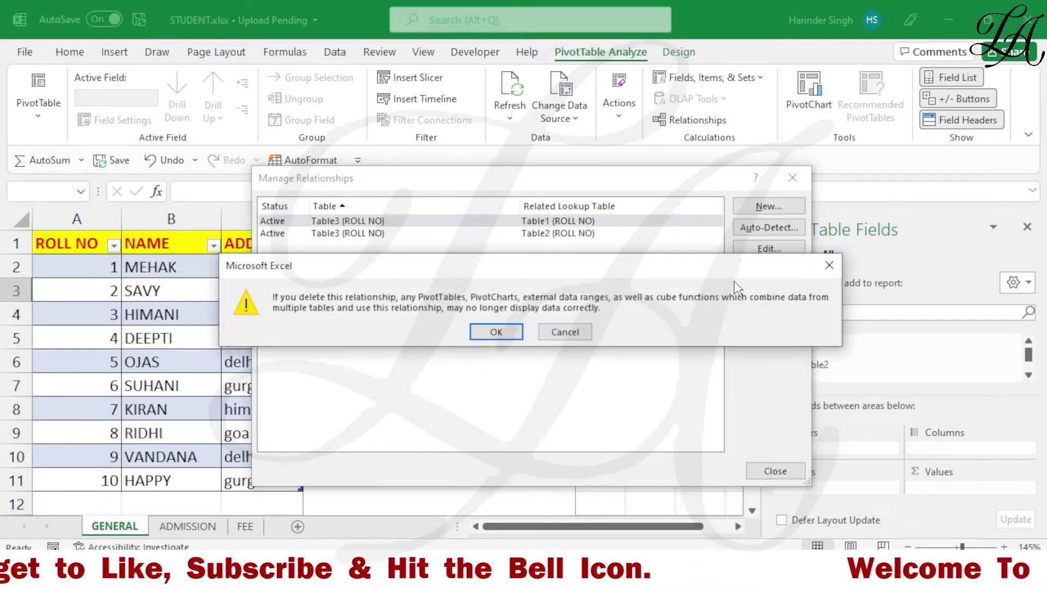
click(488, 335)
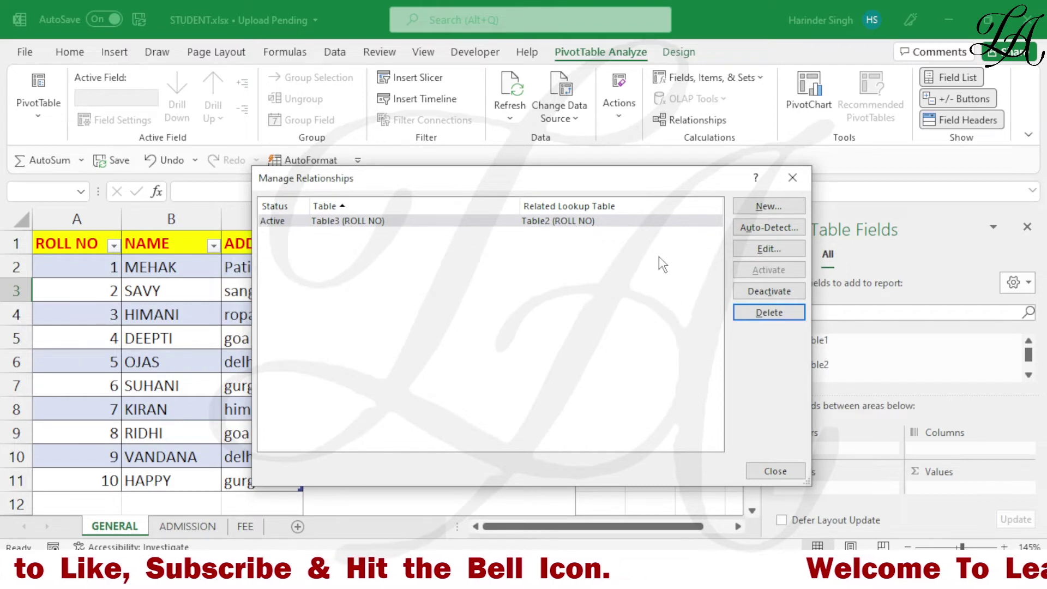
click(656, 207)
click(661, 221)
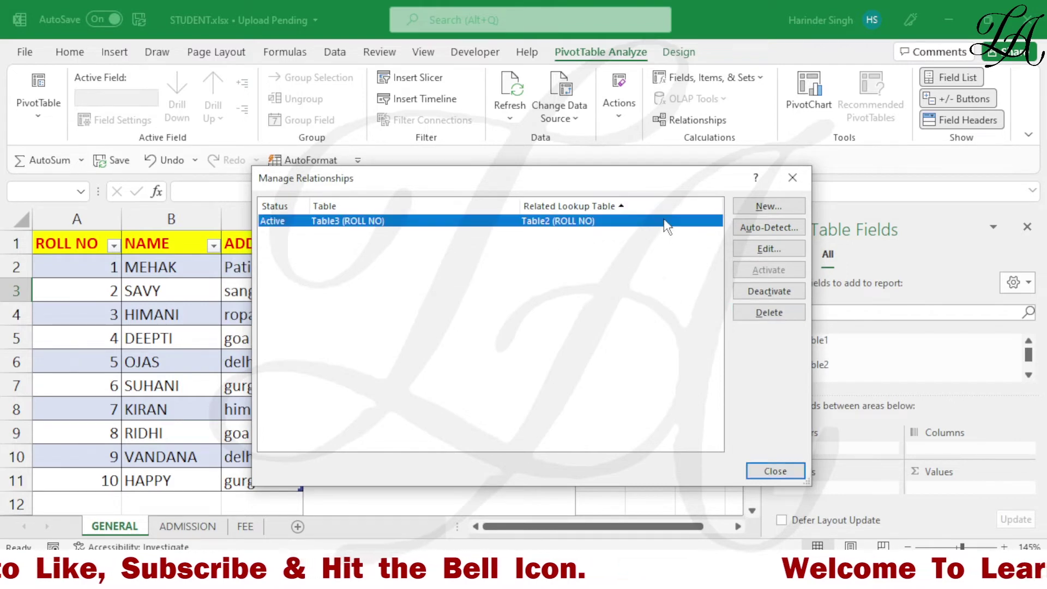
click(740, 315)
click(494, 333)
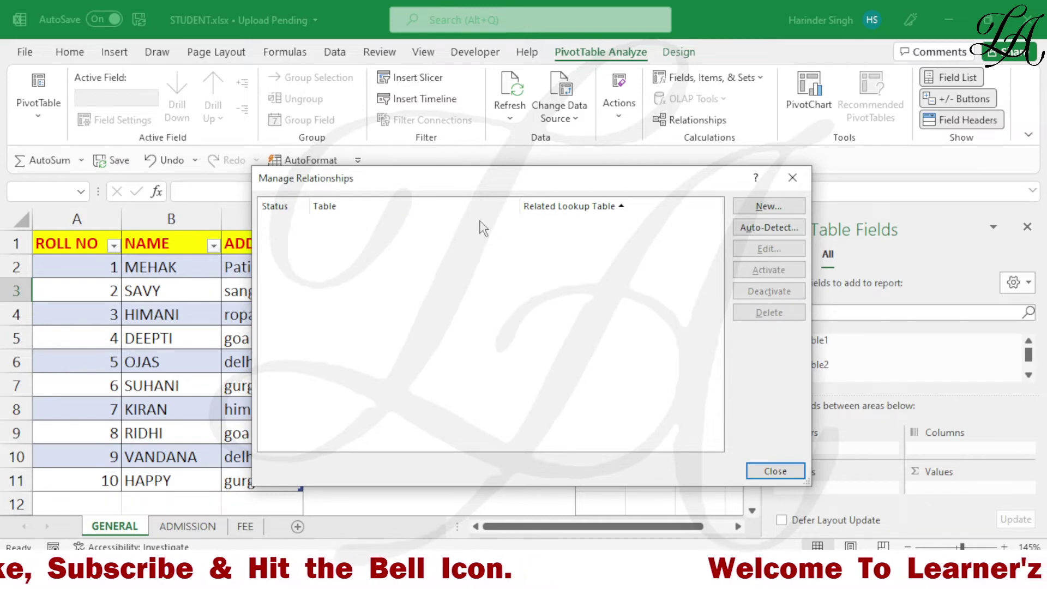
Step: Create a Table3–Table2 relationship on ROLL NO, then begin a second relationship
click(754, 206)
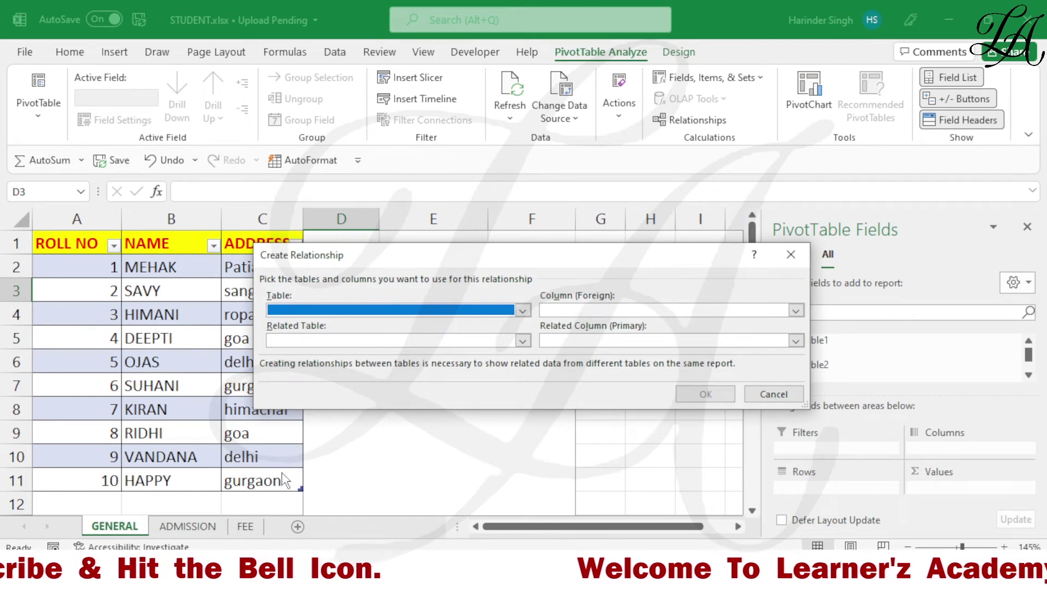
click(529, 309)
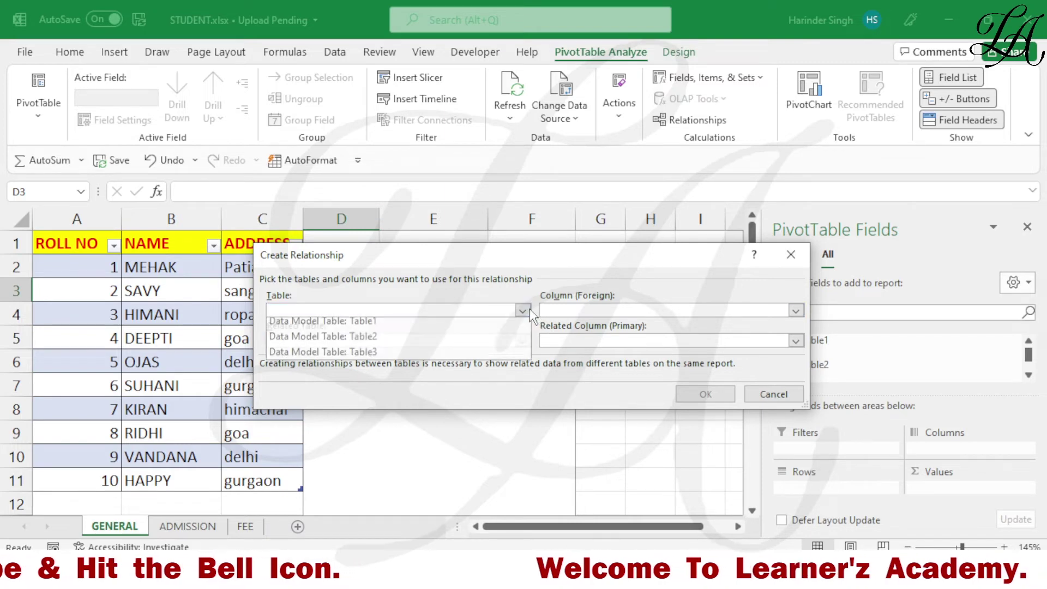
click(386, 355)
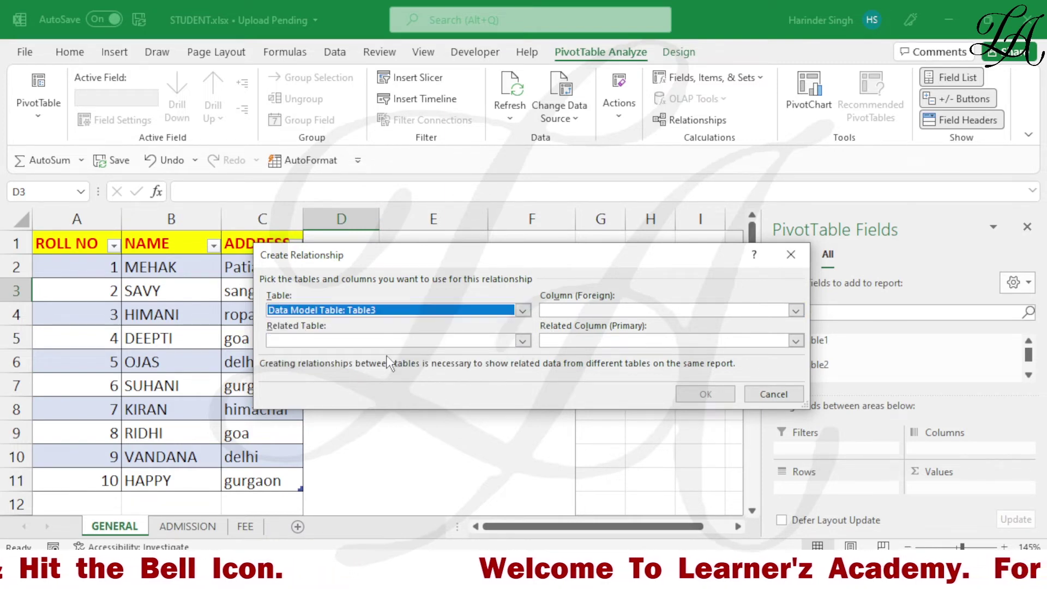
click(796, 310)
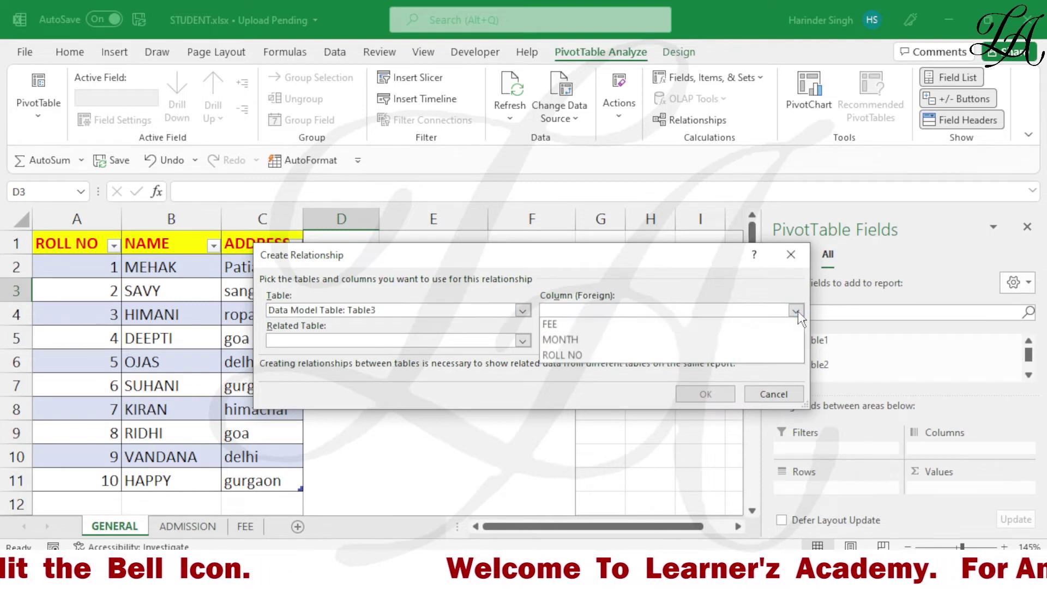
click(559, 359)
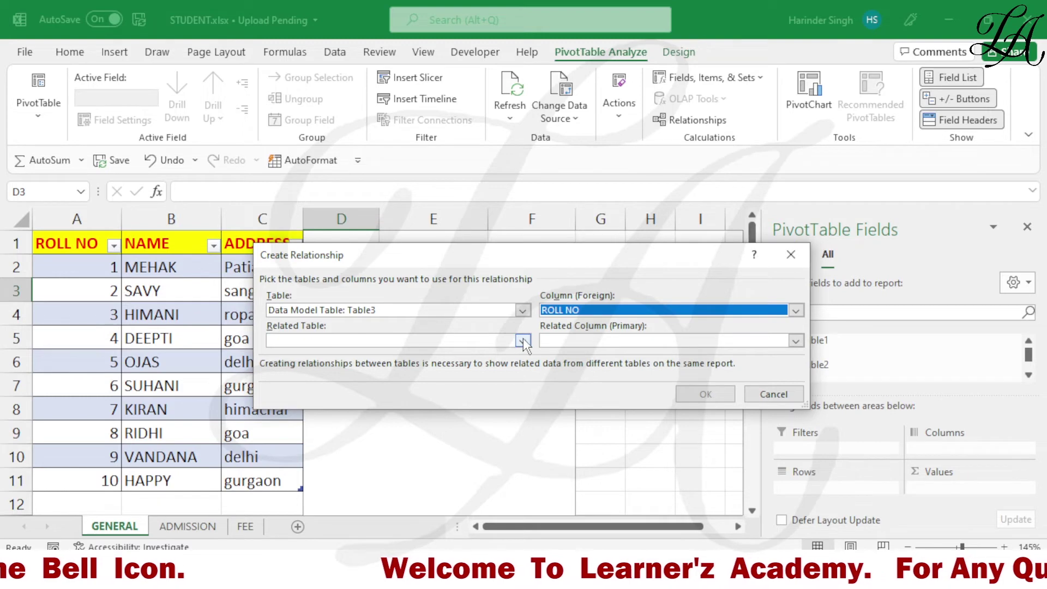
click(522, 340)
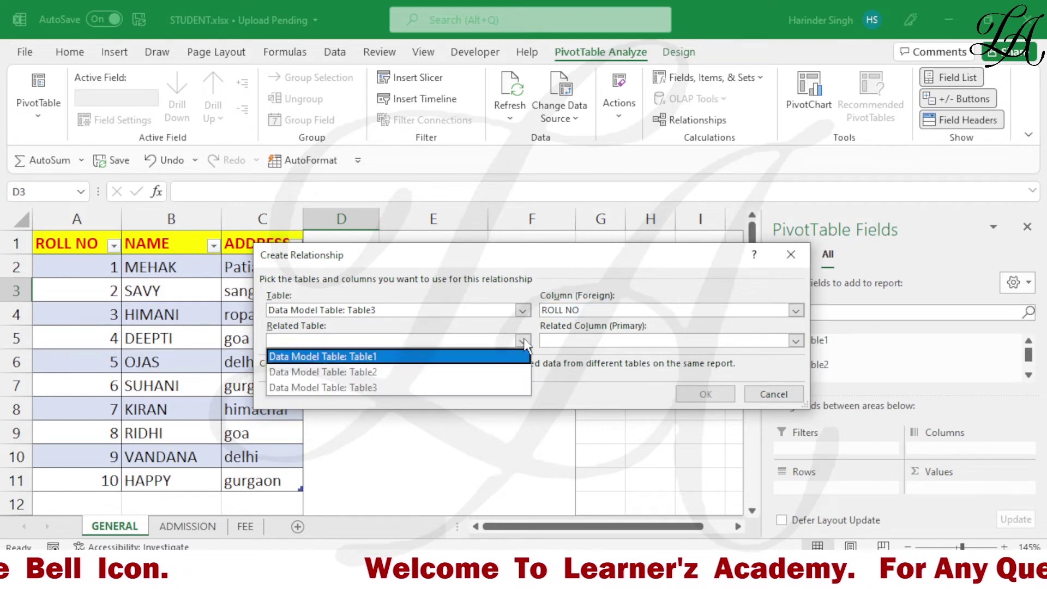
click(480, 371)
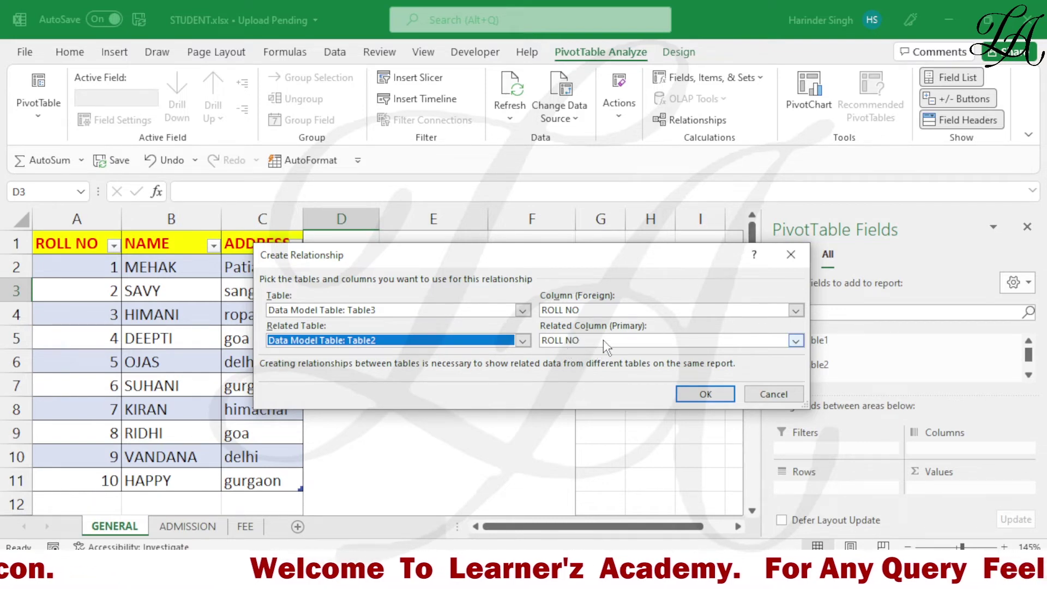
click(694, 394)
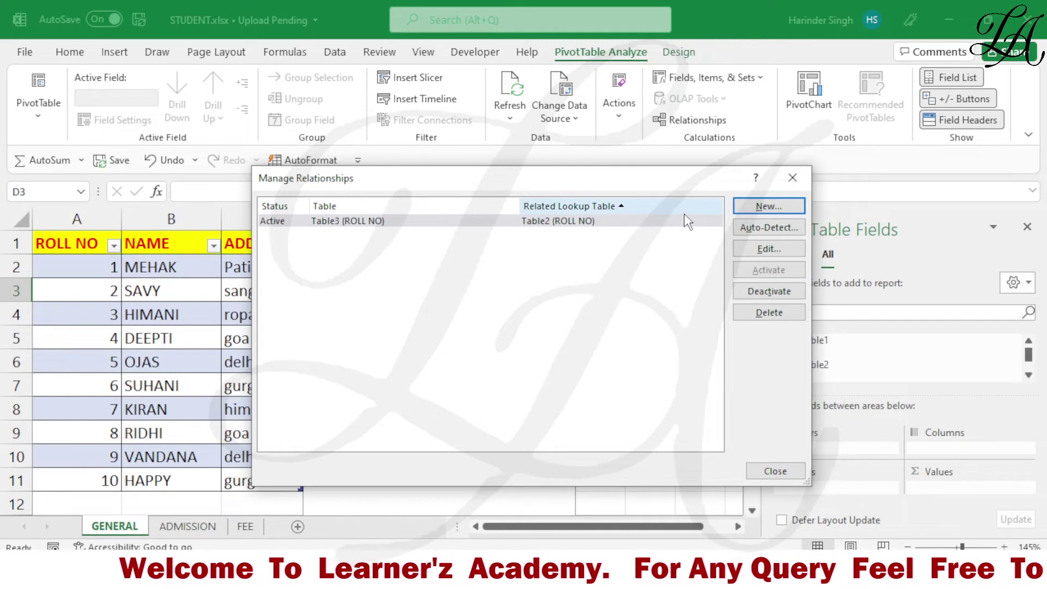
click(753, 207)
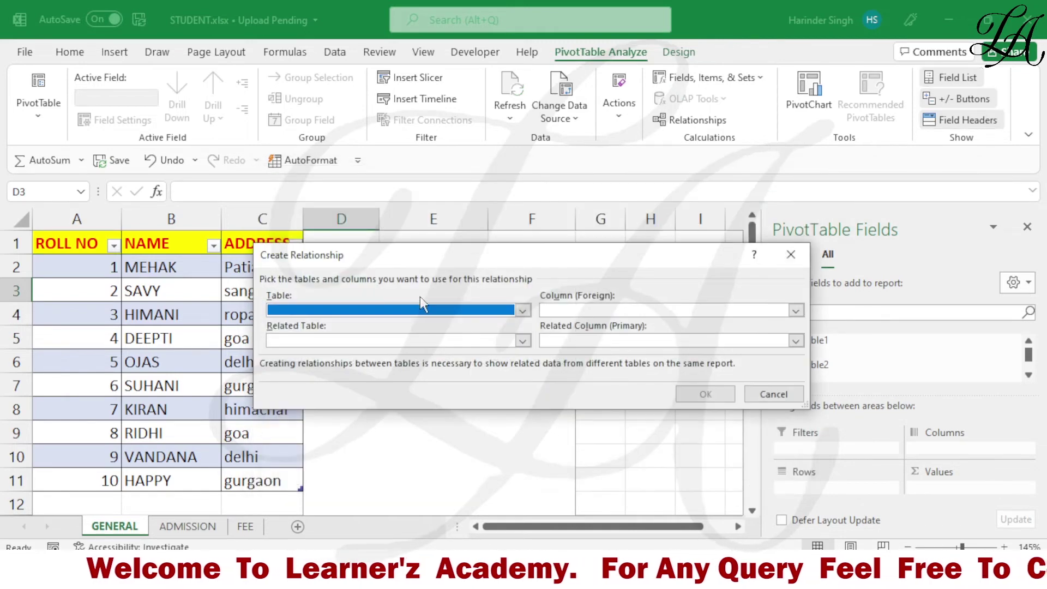
Step: Link Table3's ROLL NO to Table1's ROLL NO and close Manage Relationships
click(522, 309)
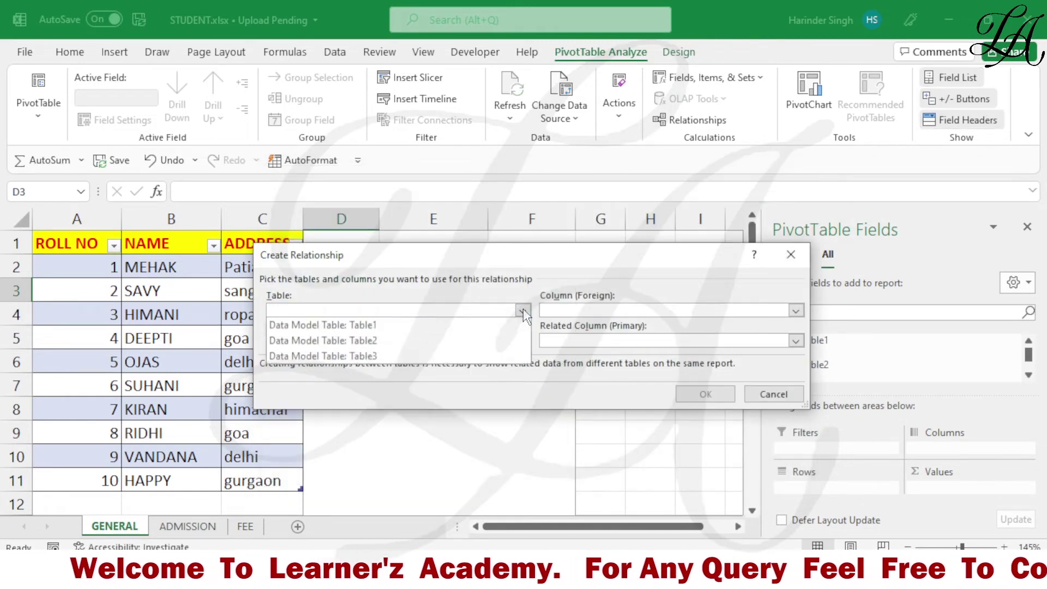
click(434, 357)
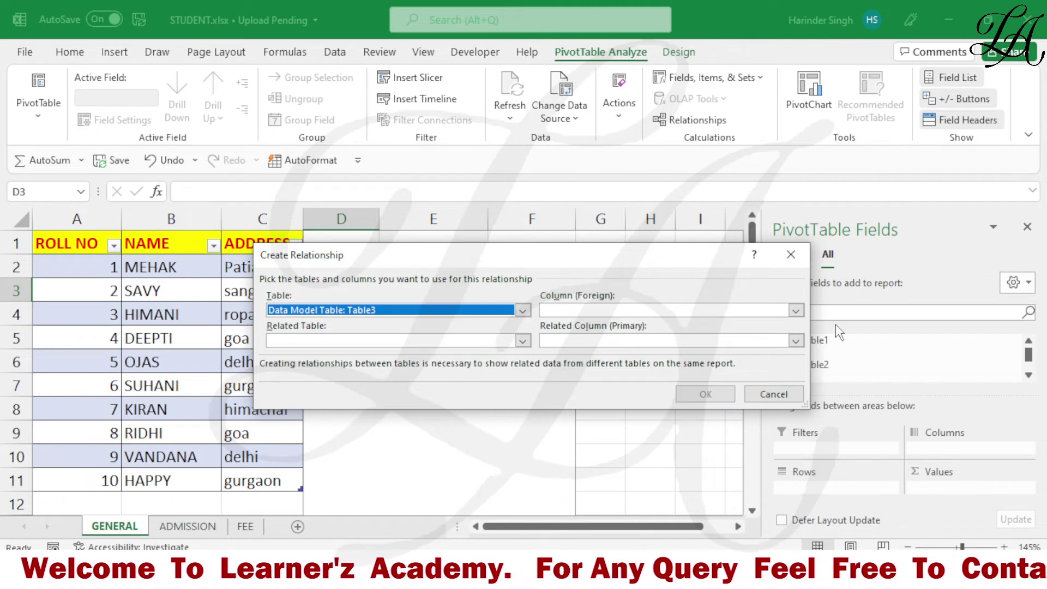
click(796, 312)
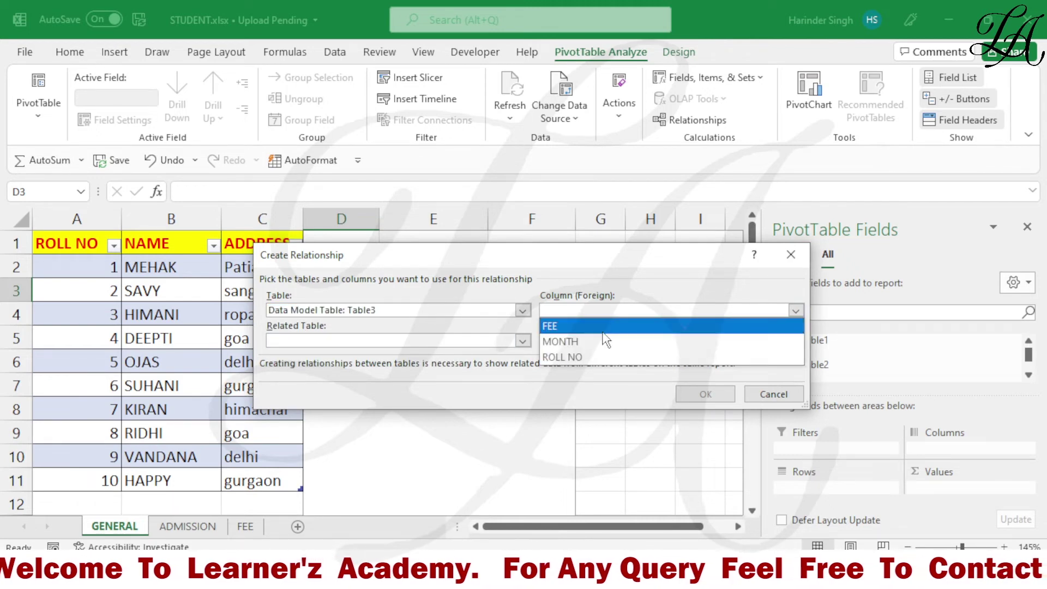
click(568, 357)
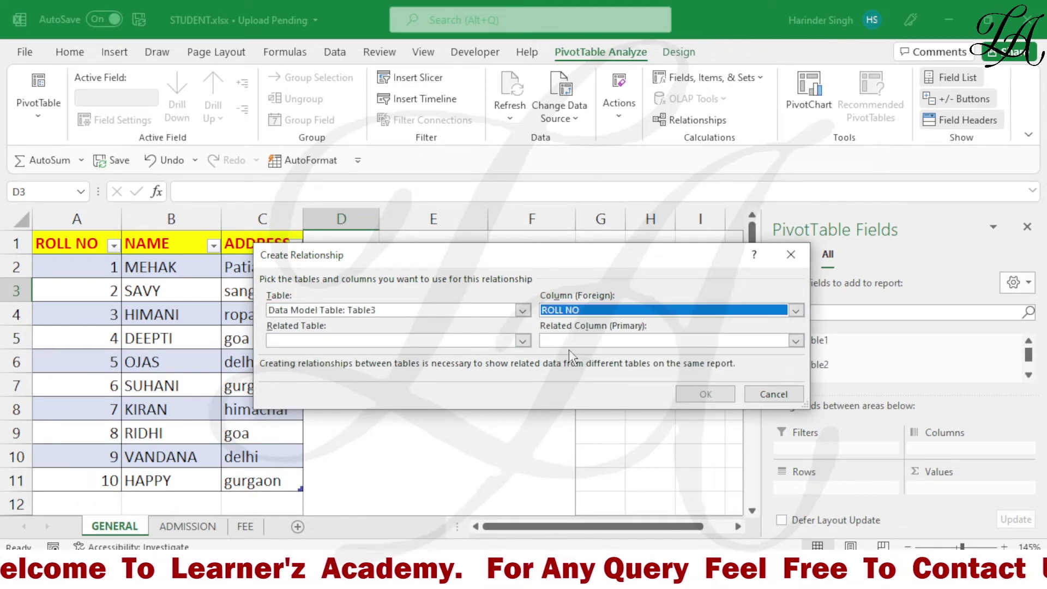
click(522, 341)
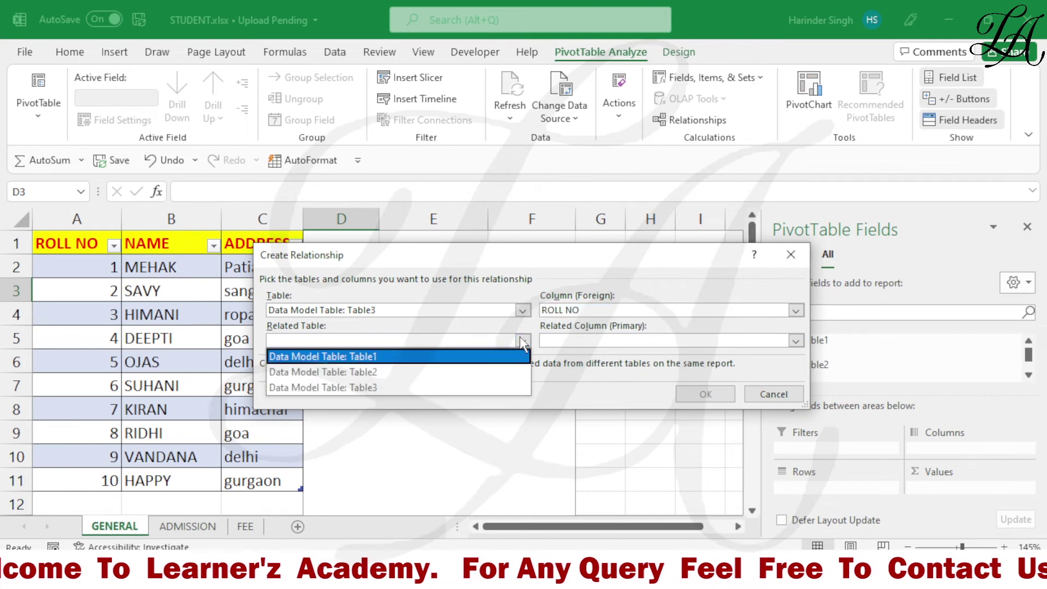
click(424, 356)
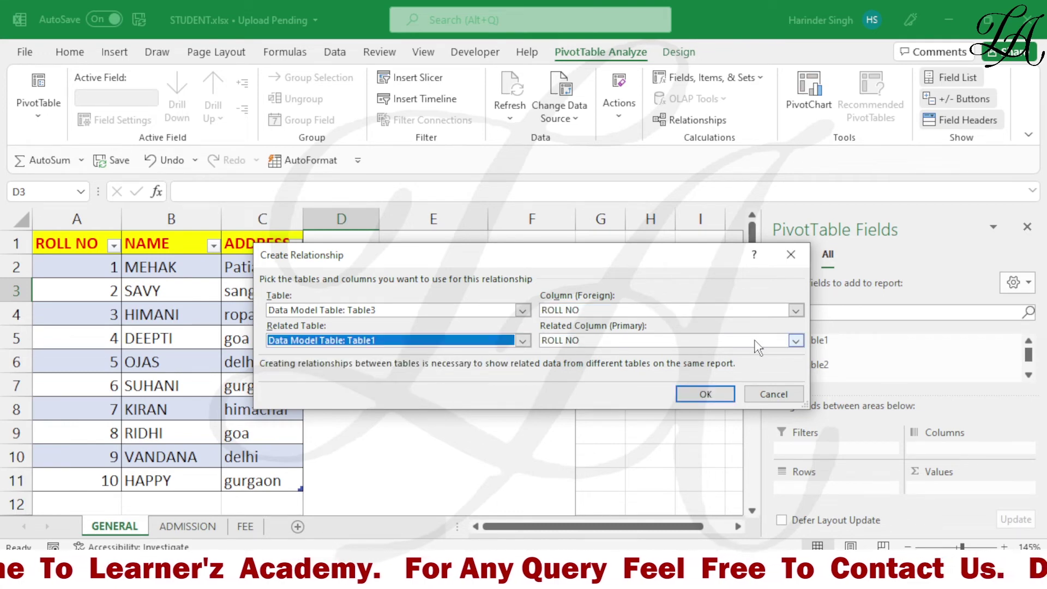
click(712, 387)
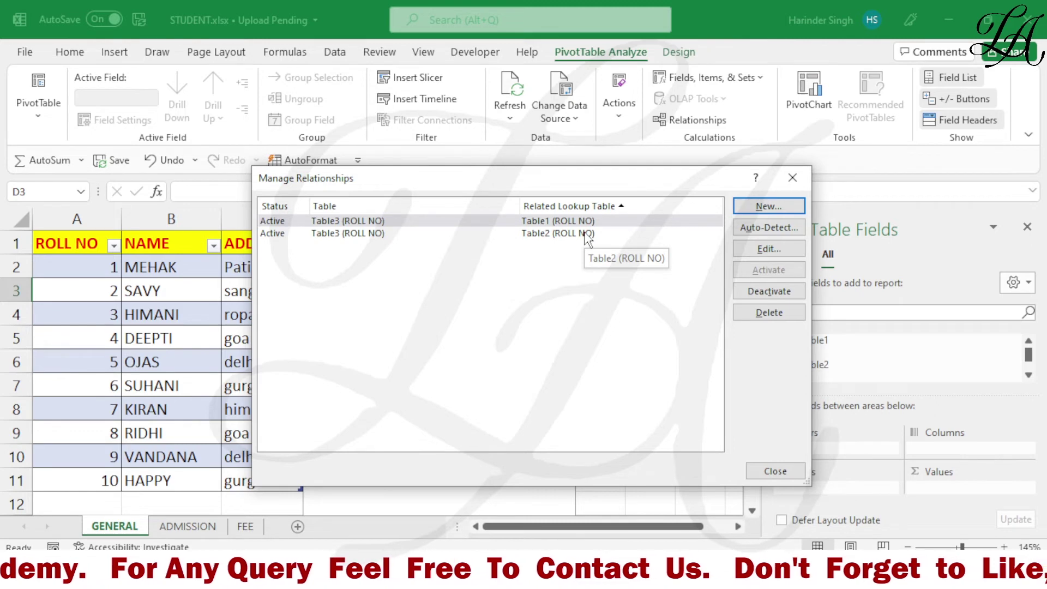
click(775, 470)
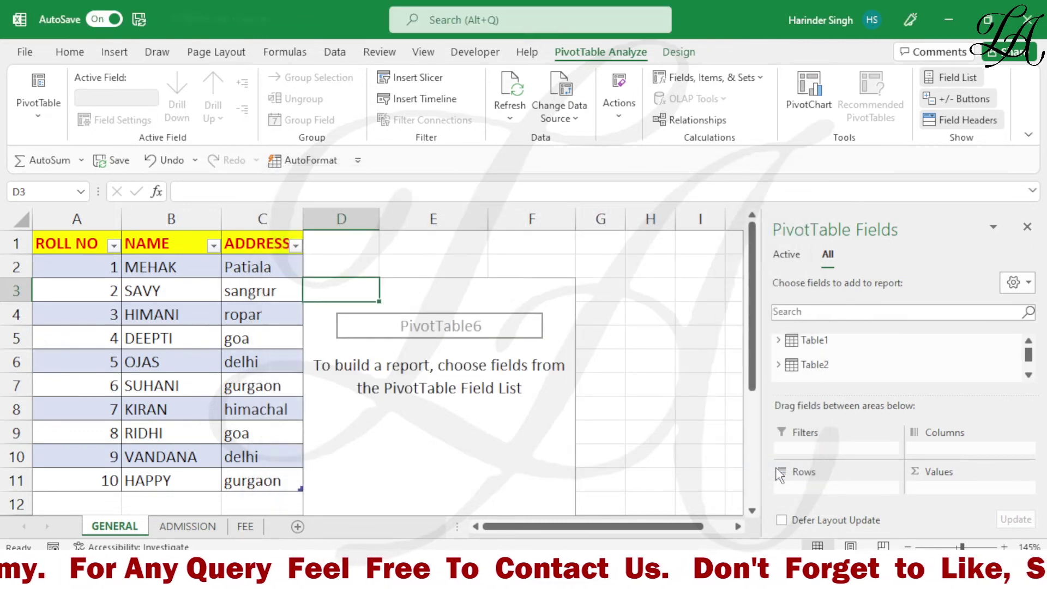
Step: Put Table1's NAME in Rows with Table2's MEHOD nested beneath it
click(780, 338)
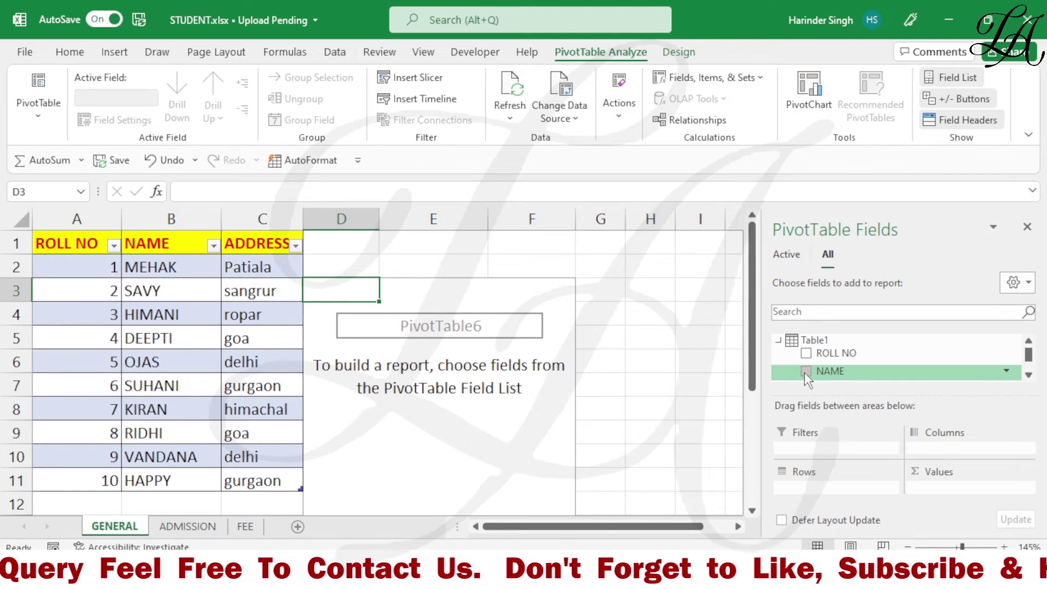
drag(827, 370, 812, 487)
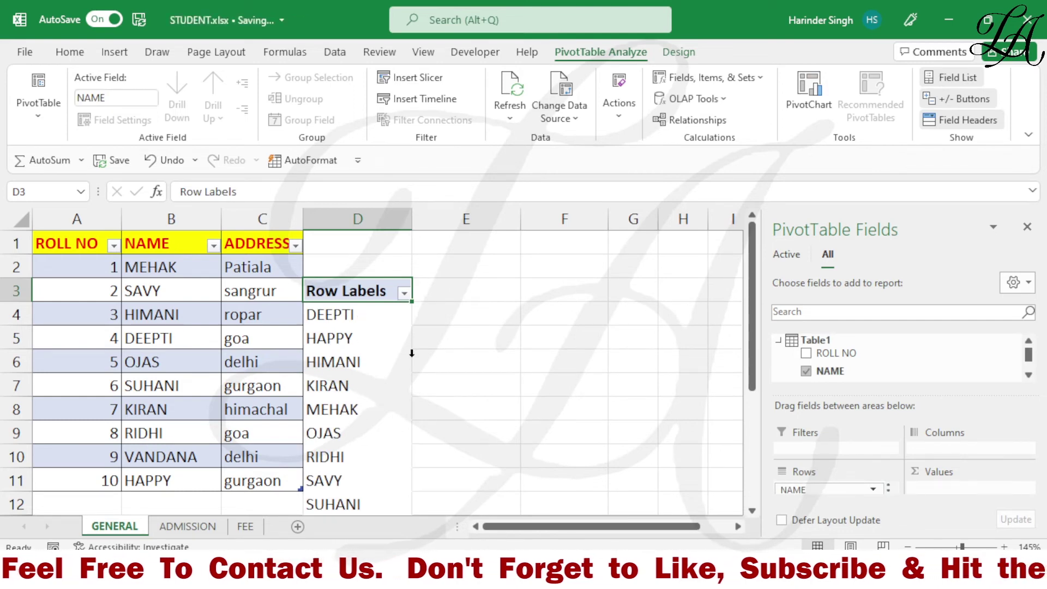
scroll(817, 360, down, 3)
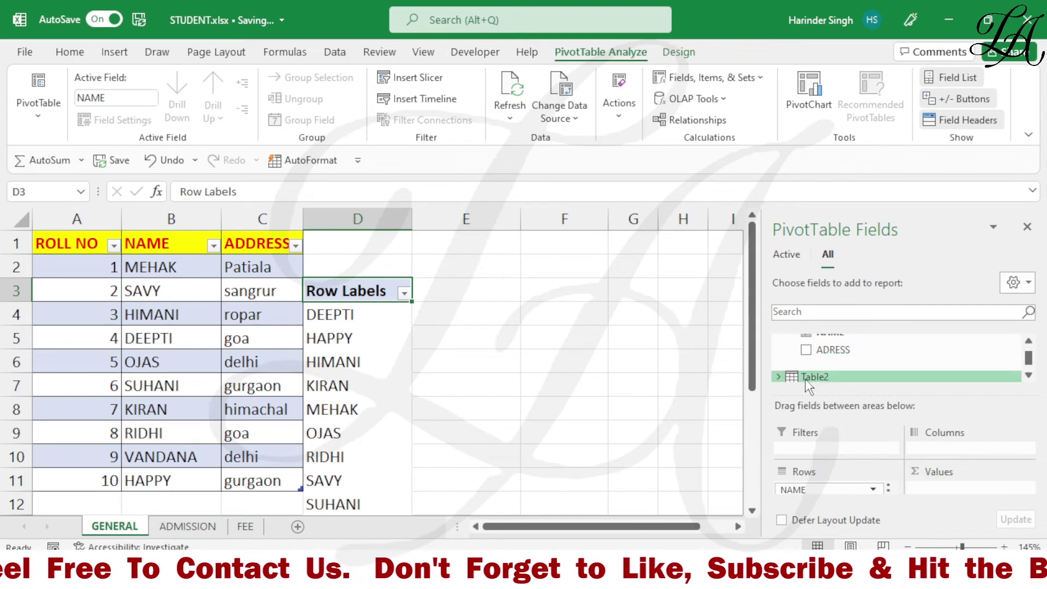
scroll(803, 365, down, 2)
click(780, 340)
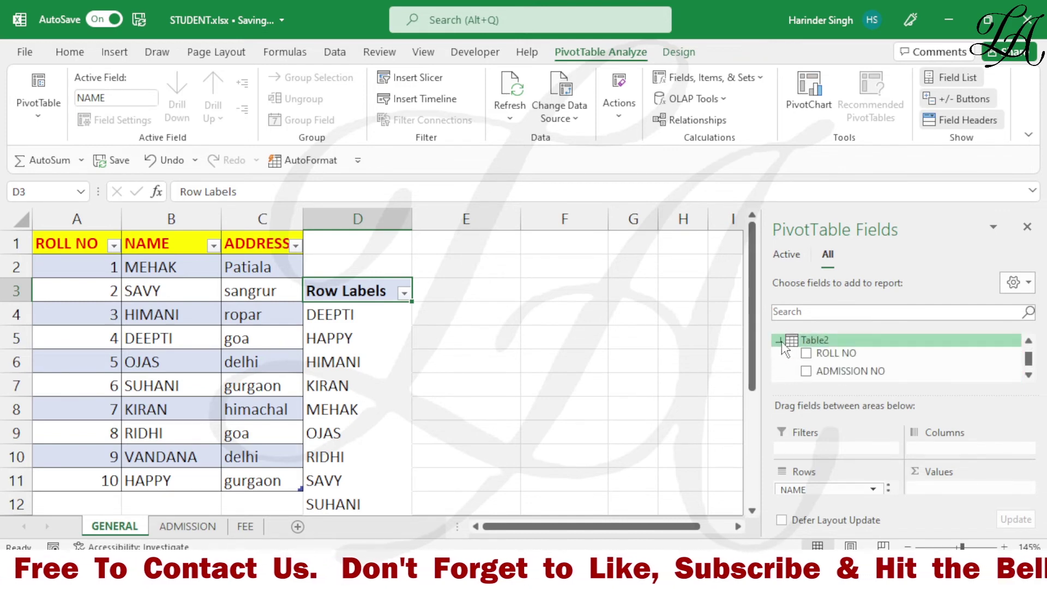
scroll(814, 353, down, 1)
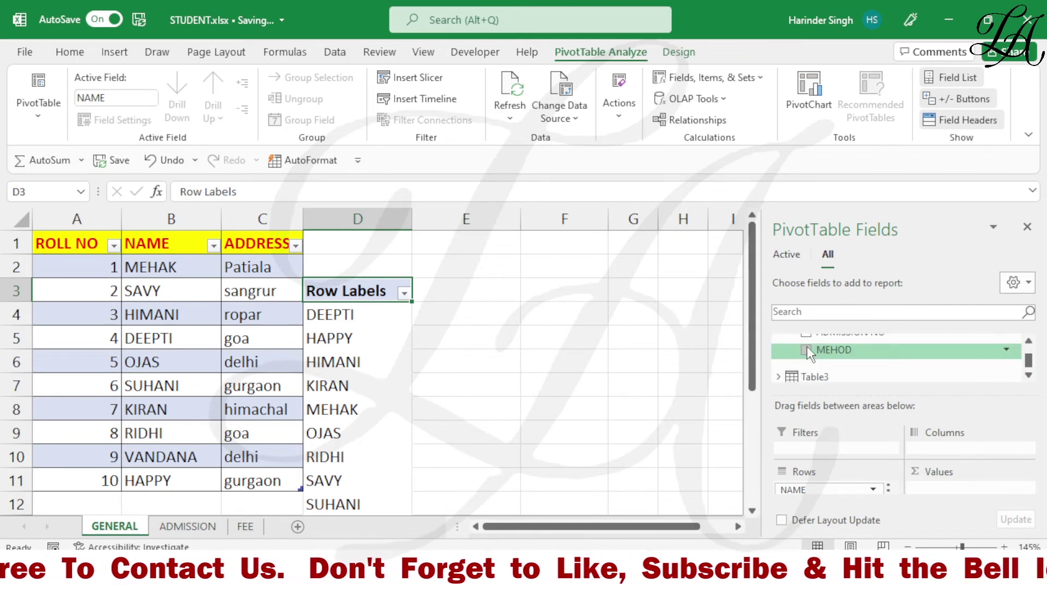
drag(806, 350, 815, 490)
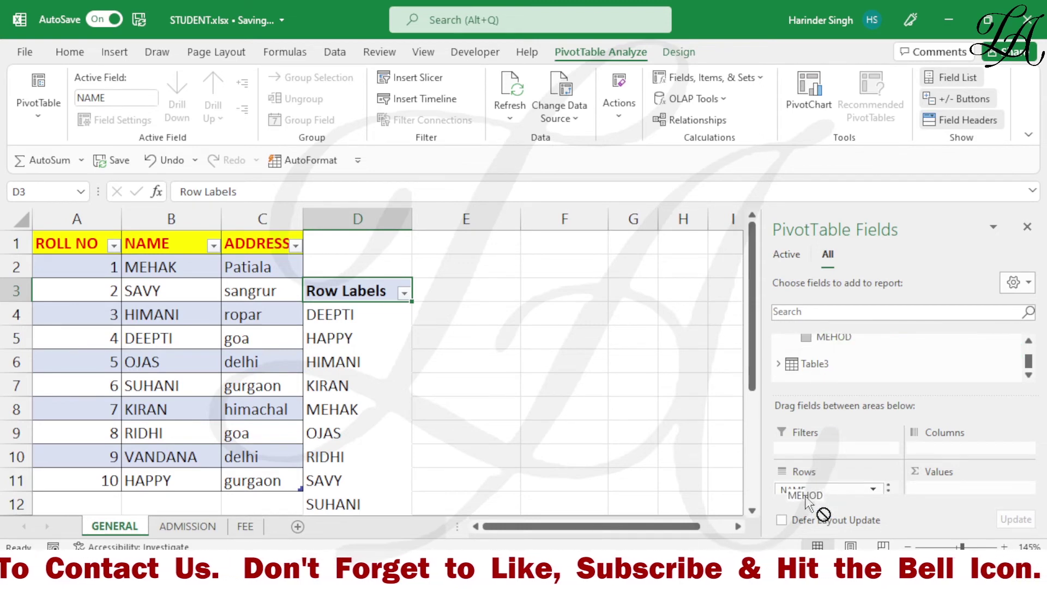
drag(803, 495, 804, 492)
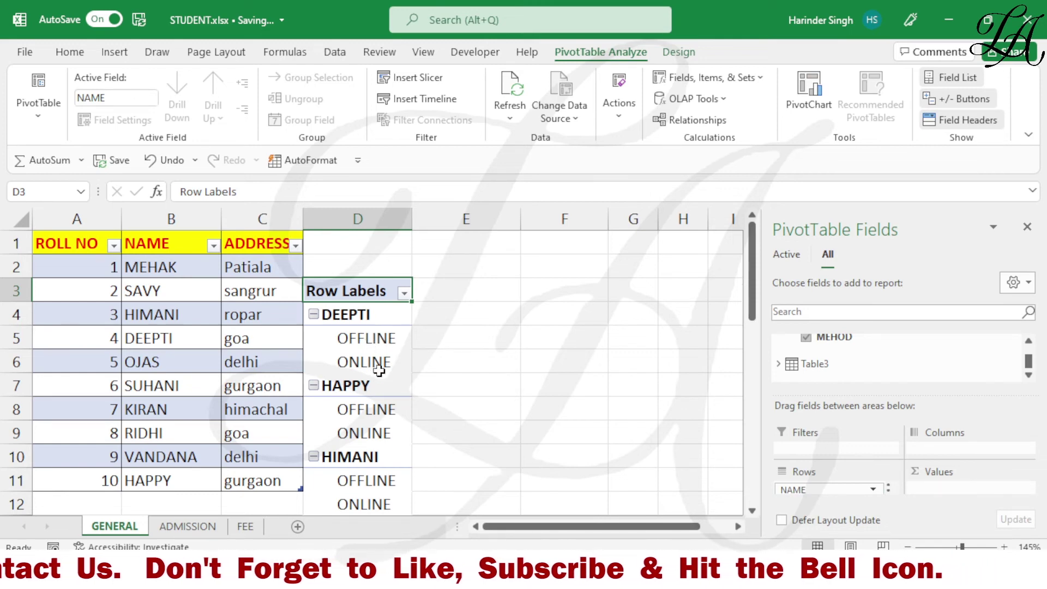
Step: Add Table3's FEE as Sum of FEE values, e.g. DEEPTI OFFLINE 3364, HAPPY ONLINE 2531
click(781, 364)
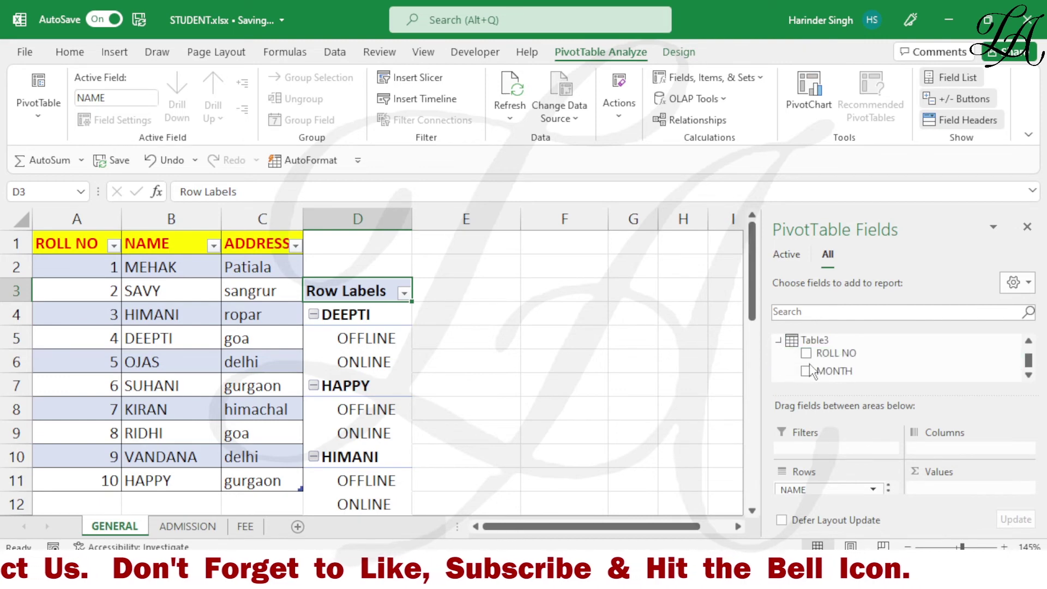
scroll(824, 369, down, 1)
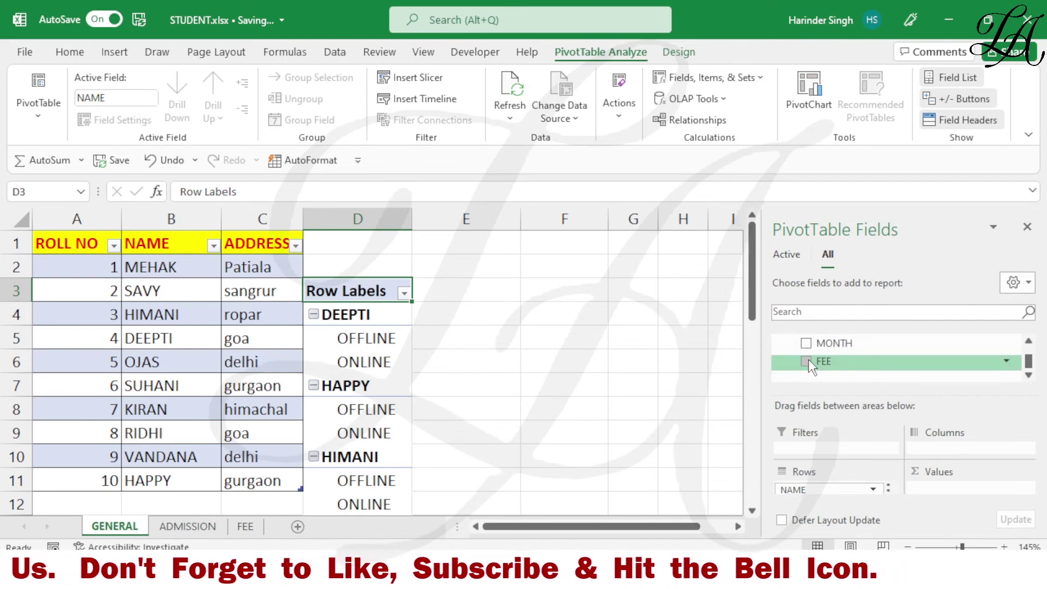
drag(808, 361, 934, 496)
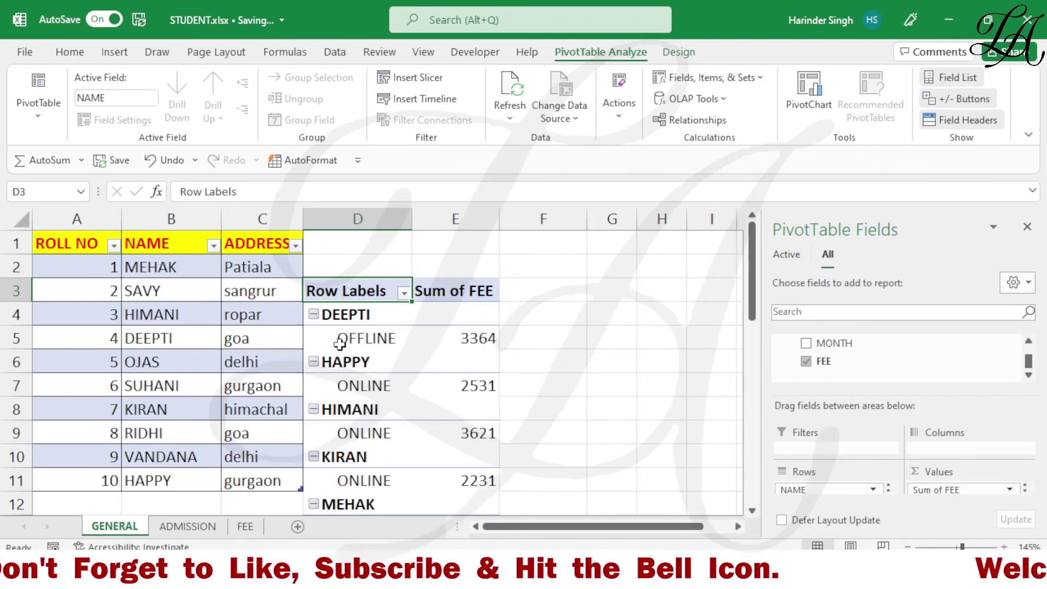
scroll(392, 344, down, 1)
scroll(394, 346, down, 1)
scroll(395, 345, down, 1)
scroll(398, 346, up, 1)
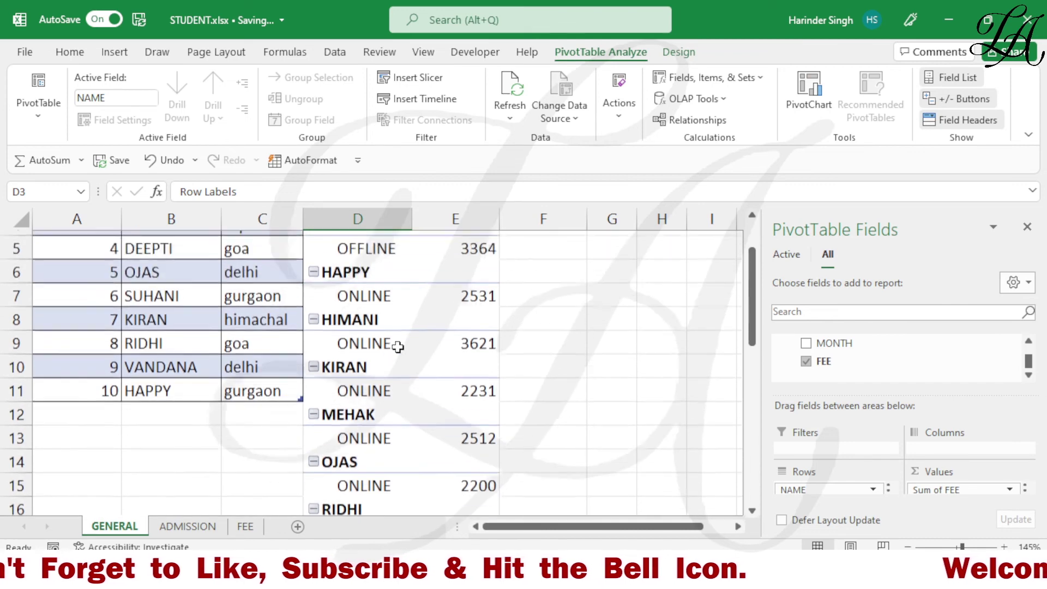
scroll(397, 347, up, 2)
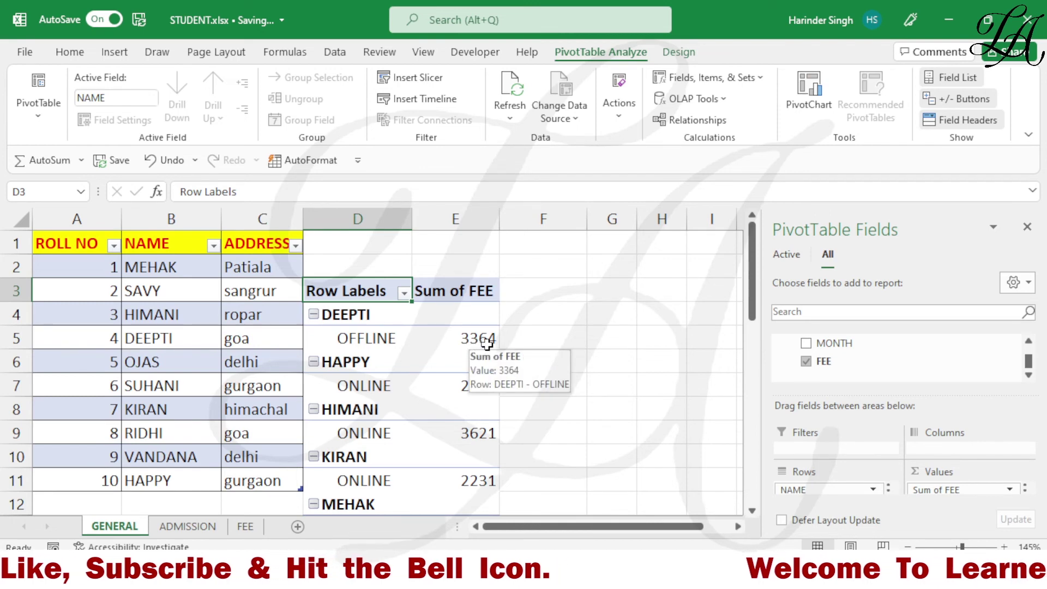
click(156, 339)
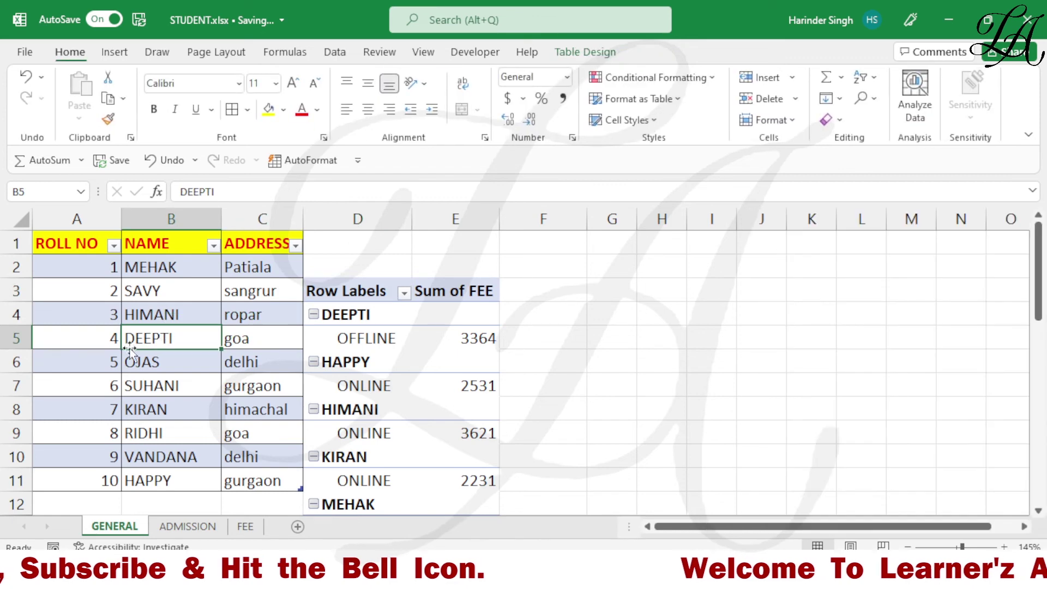
click(182, 527)
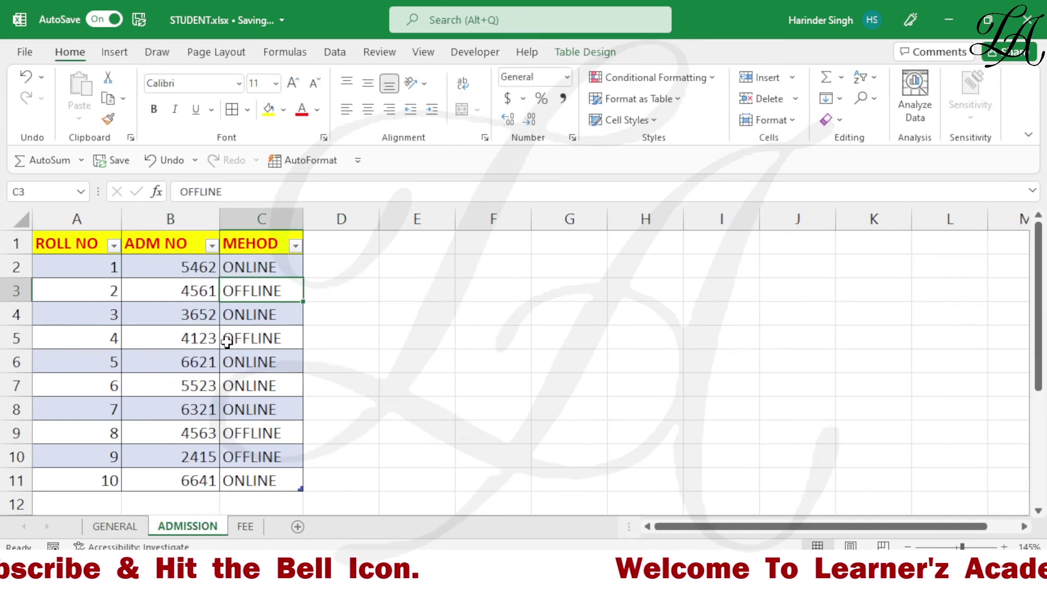
click(259, 340)
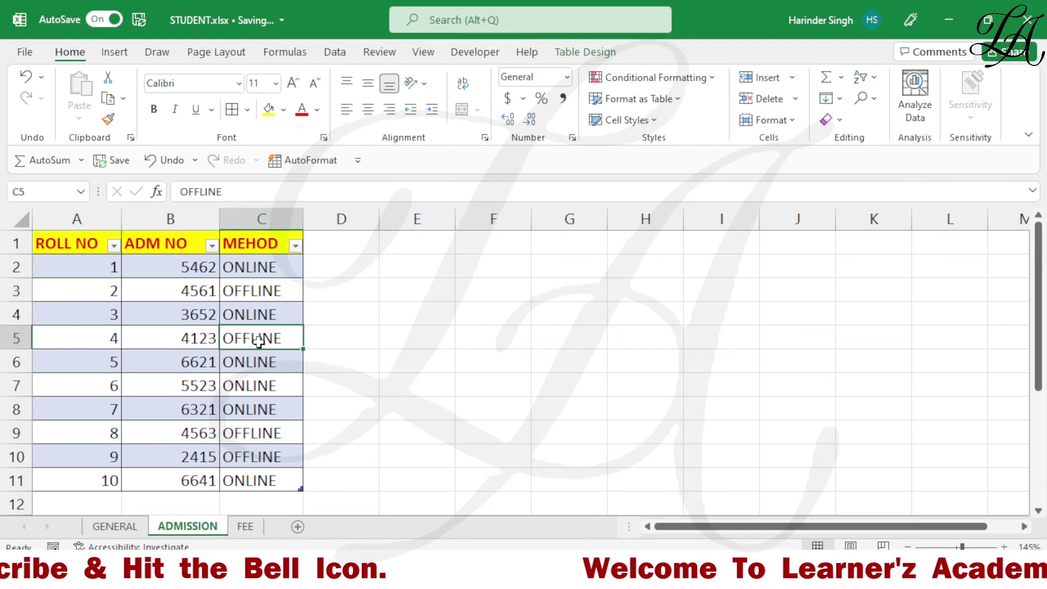
click(116, 527)
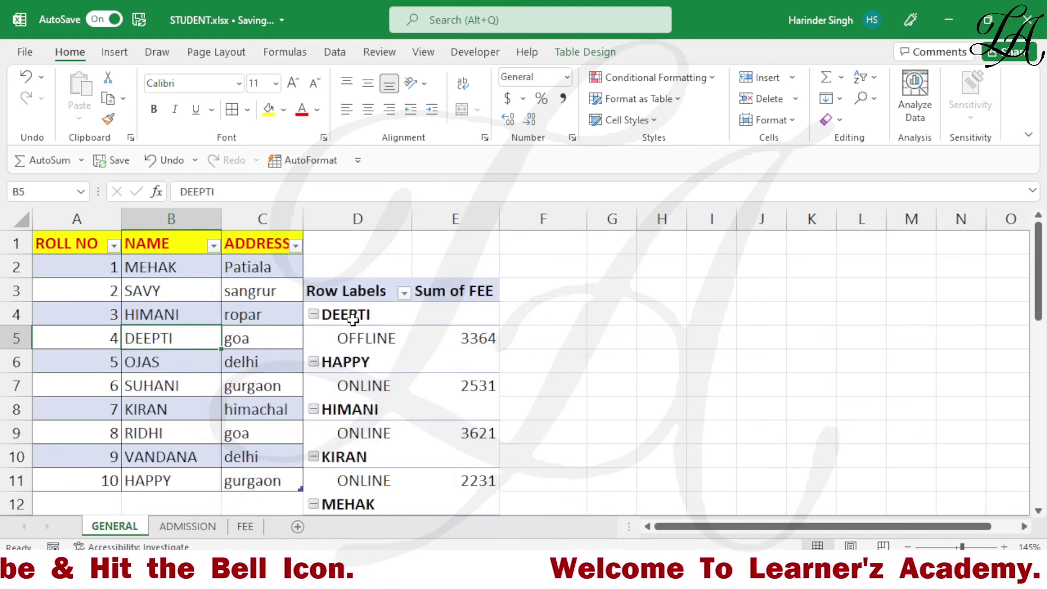
click(364, 338)
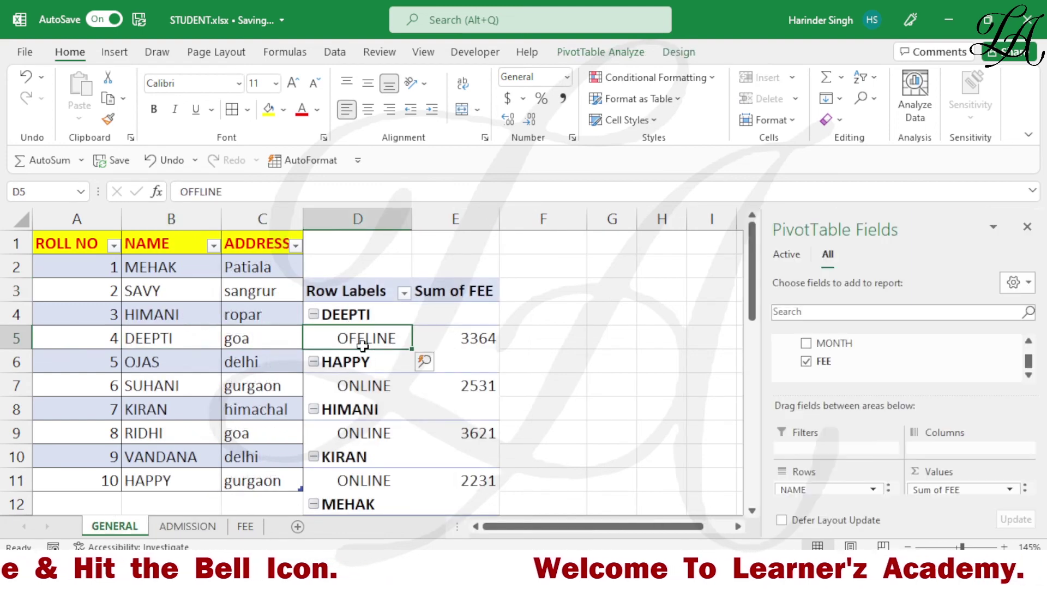
click(480, 341)
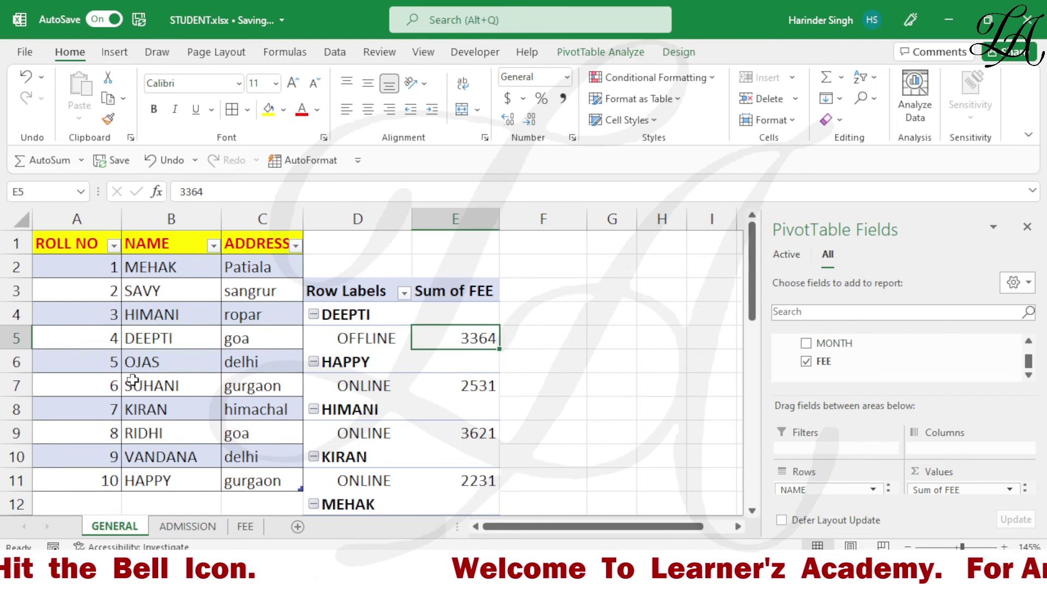
click(243, 527)
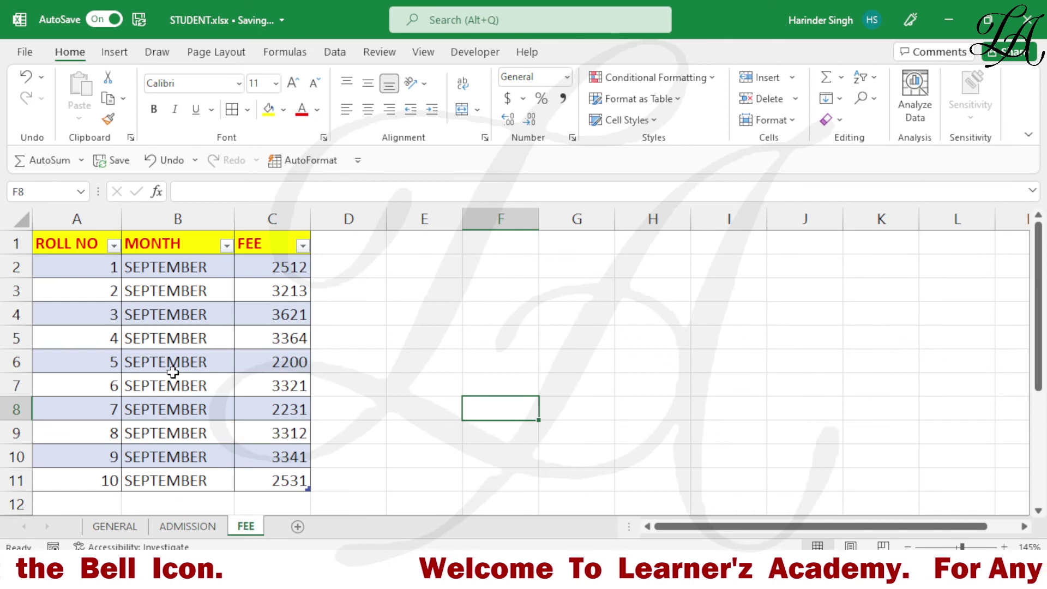
click(121, 341)
drag(121, 341, 294, 343)
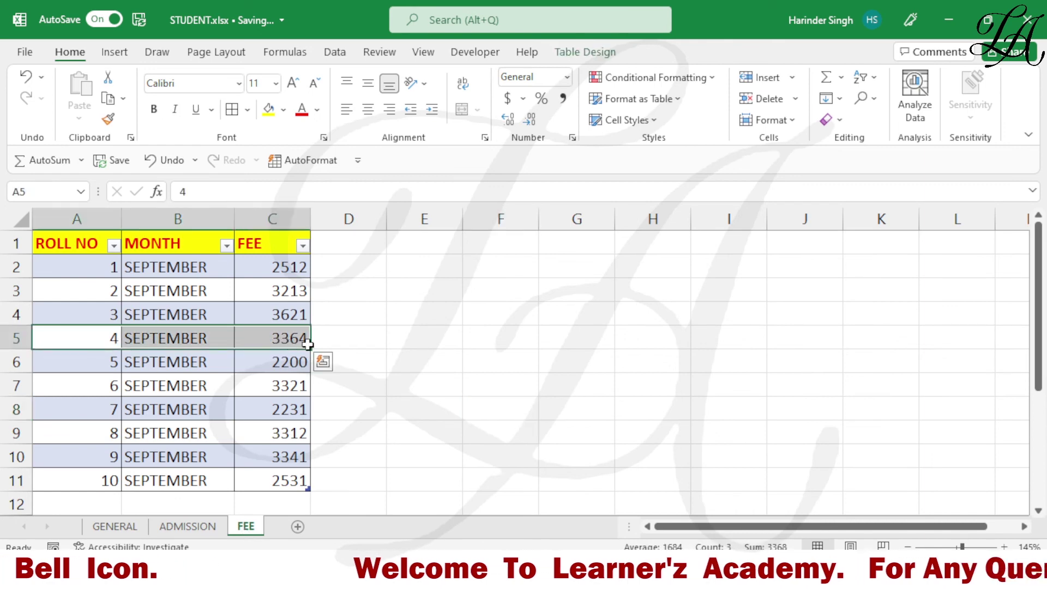
click(114, 525)
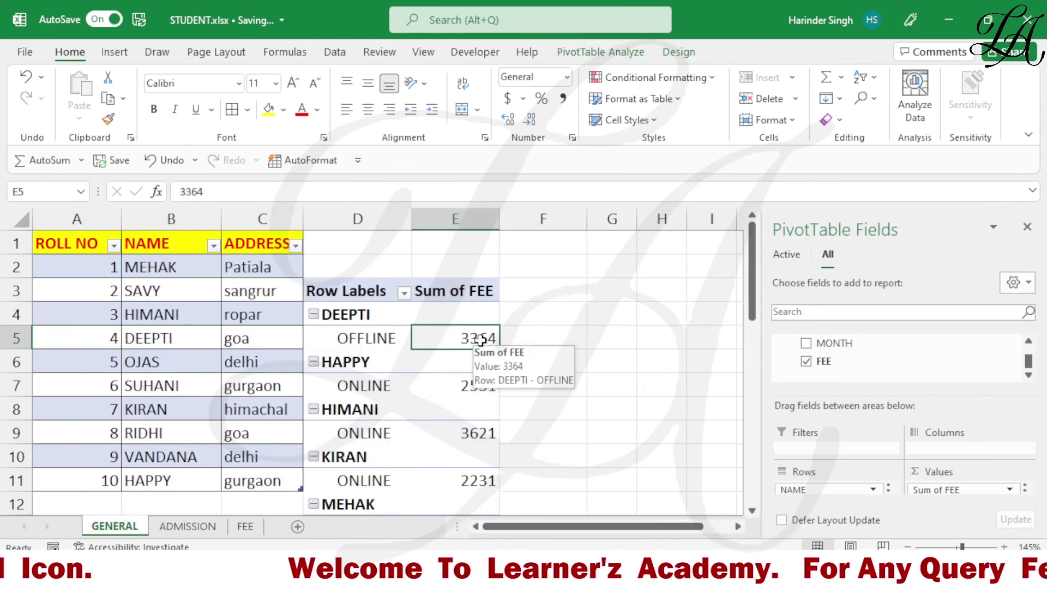